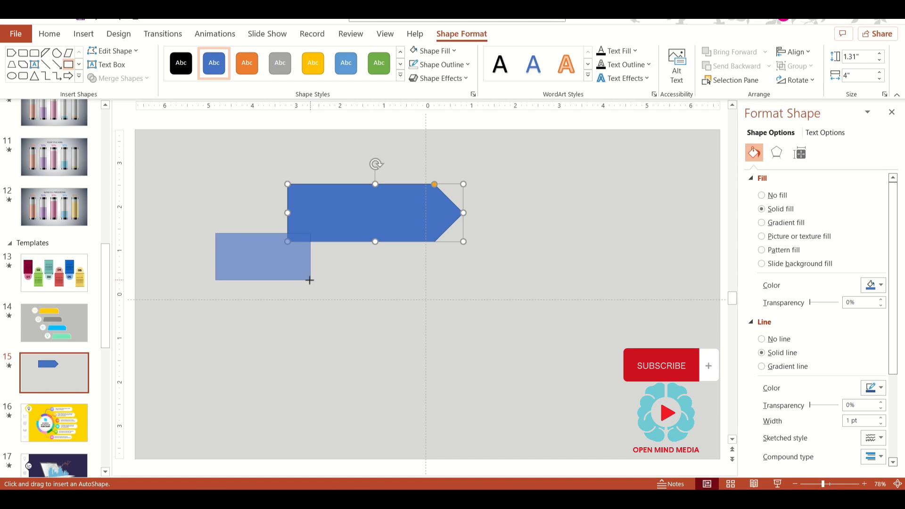
Step: Move the rectangle over the back end of the blue arrow shape and remove the outline from both shapes
left_click_drag(262, 253, 316, 211)
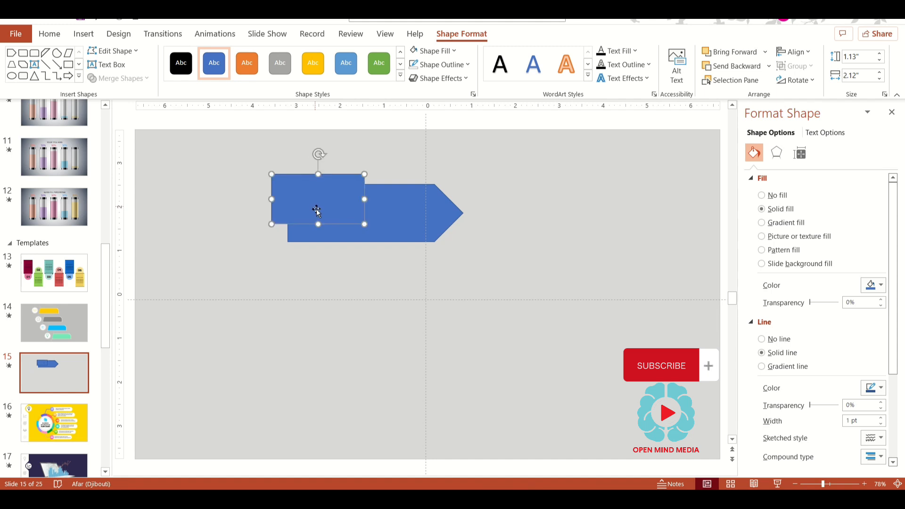
left_click(397, 214, "shift")
left_click(452, 66)
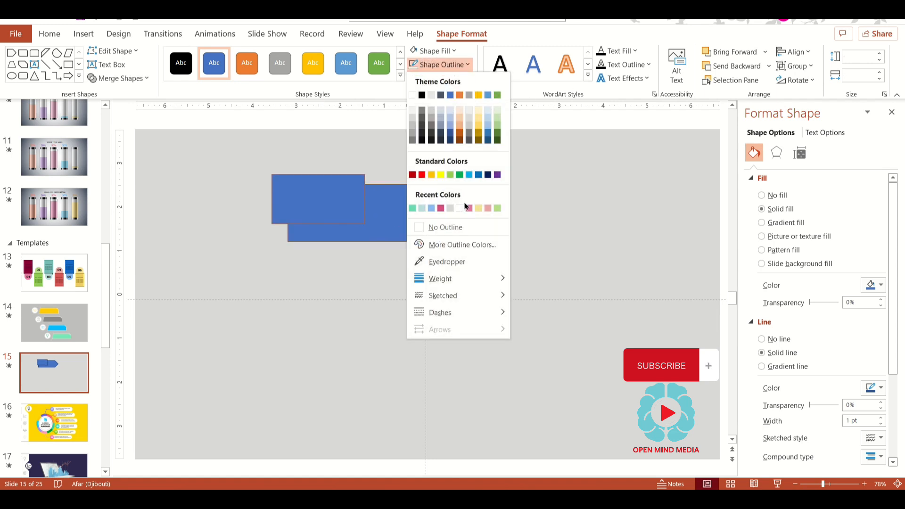
left_click(443, 226)
left_click(359, 244)
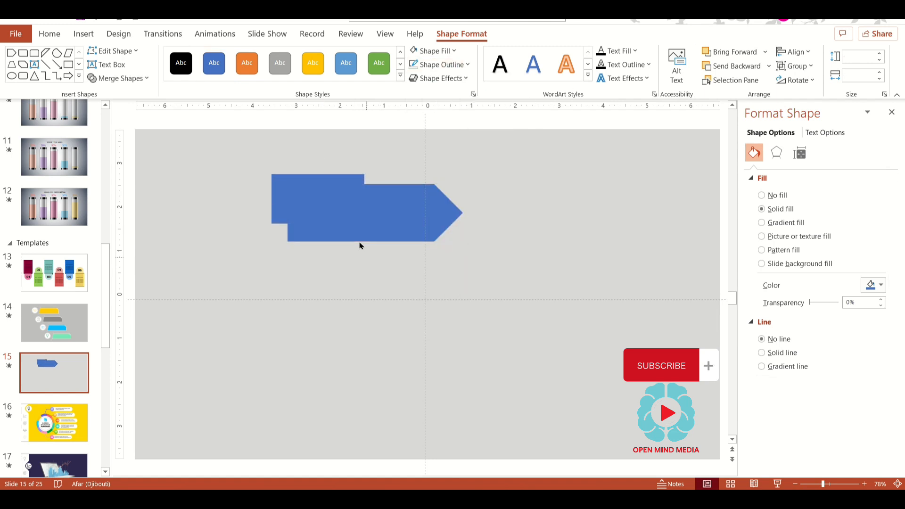
Step: Fill the smaller rectangle overlapping the arrow shape with white
left_click(363, 180)
left_click(443, 51)
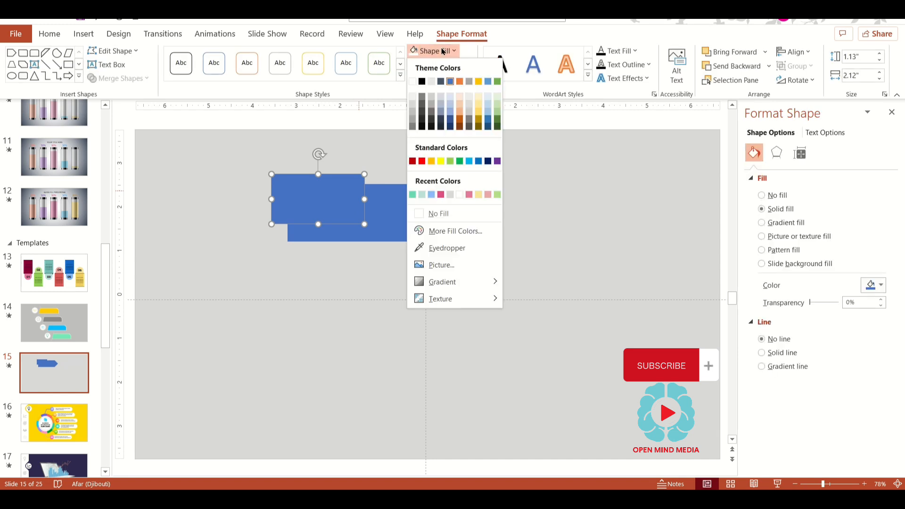
left_click(412, 81)
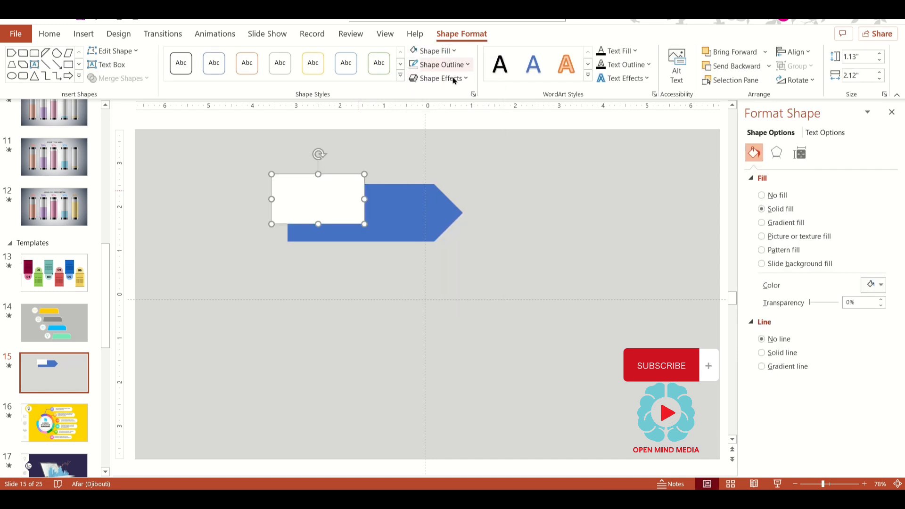
Step: Apply an outer shadow offset to the right to the white rectangle
left_click(451, 79)
left_click(451, 79)
left_click(451, 79)
mouse_move(475, 100)
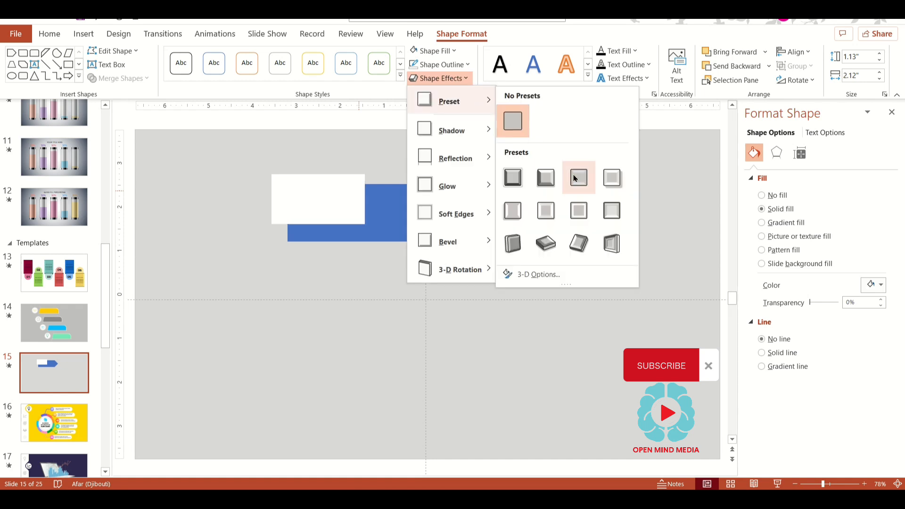
mouse_move(447, 130)
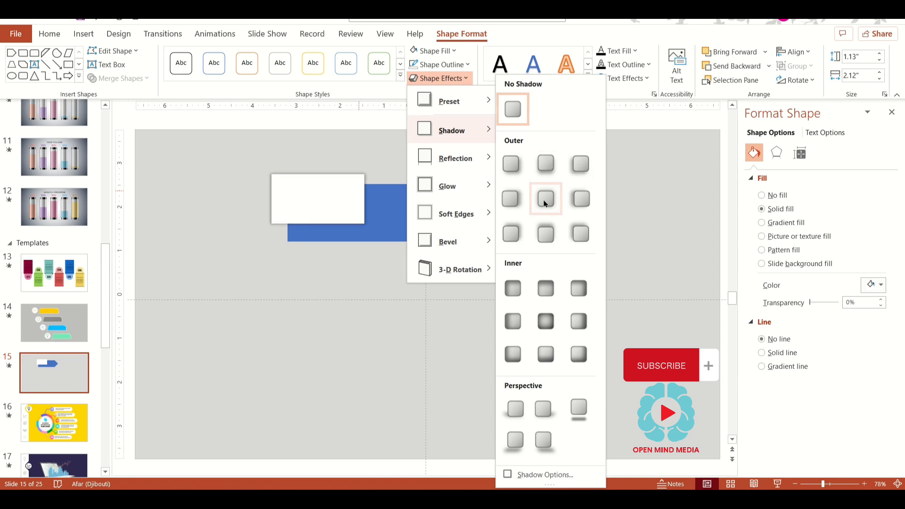
left_click(503, 209)
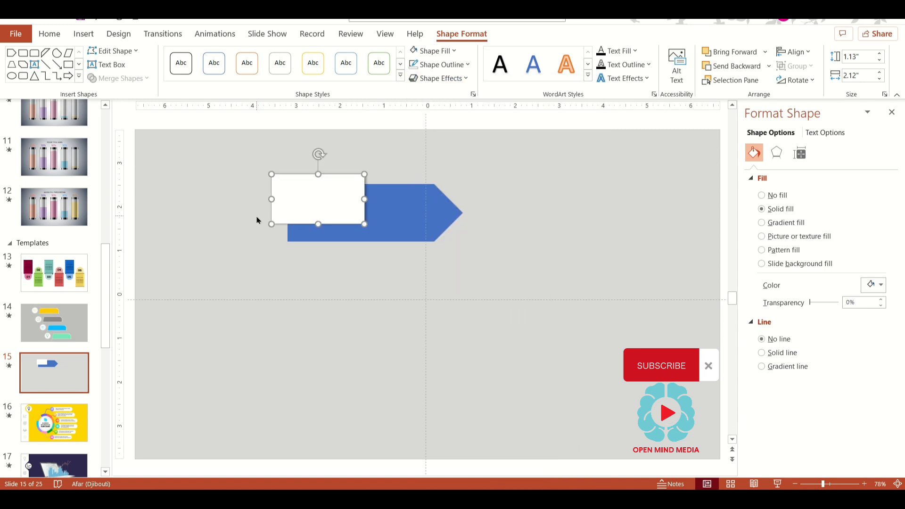
left_click(79, 77)
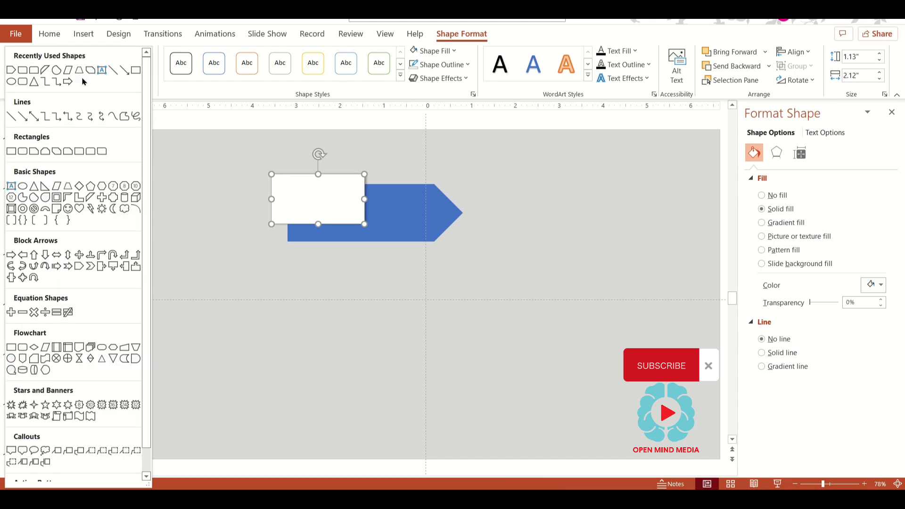
left_click(45, 186)
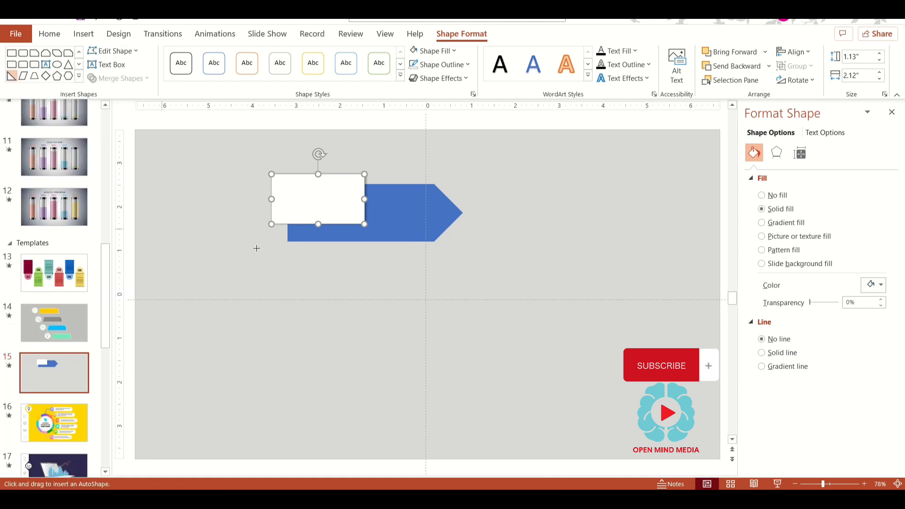
left_click_drag(267, 245, 283, 259)
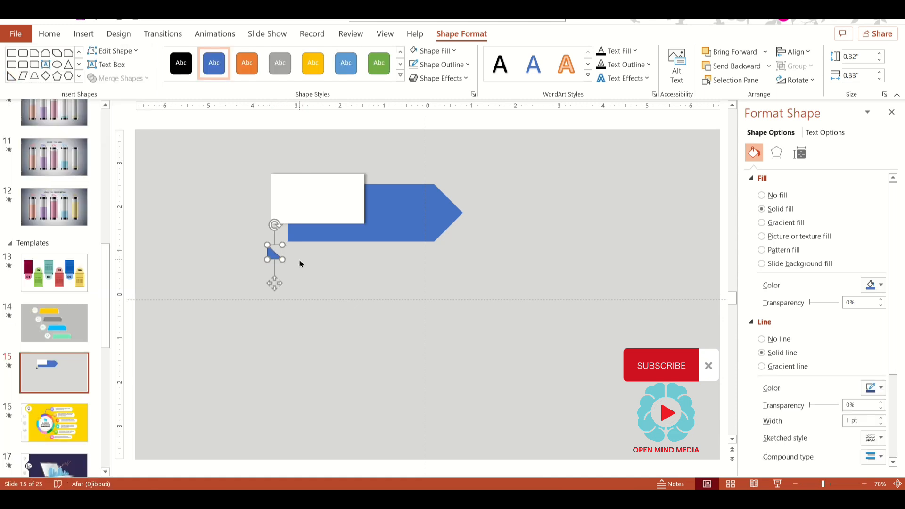
key("ctrl+z")
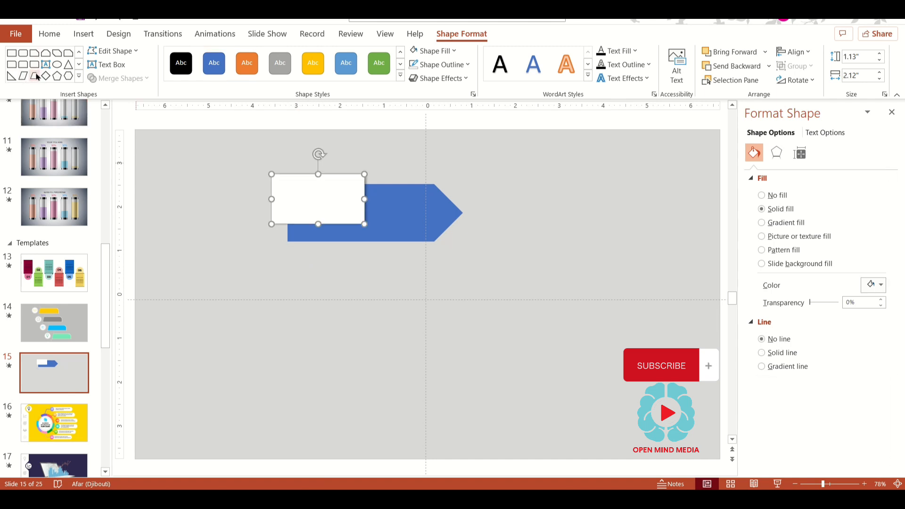
Step: Draw a right triangle about 0.54" by 0.54" just below and to the left of the white rectangle
left_click(12, 75)
left_click_drag(177, 240, 269, 250)
left_click(317, 294)
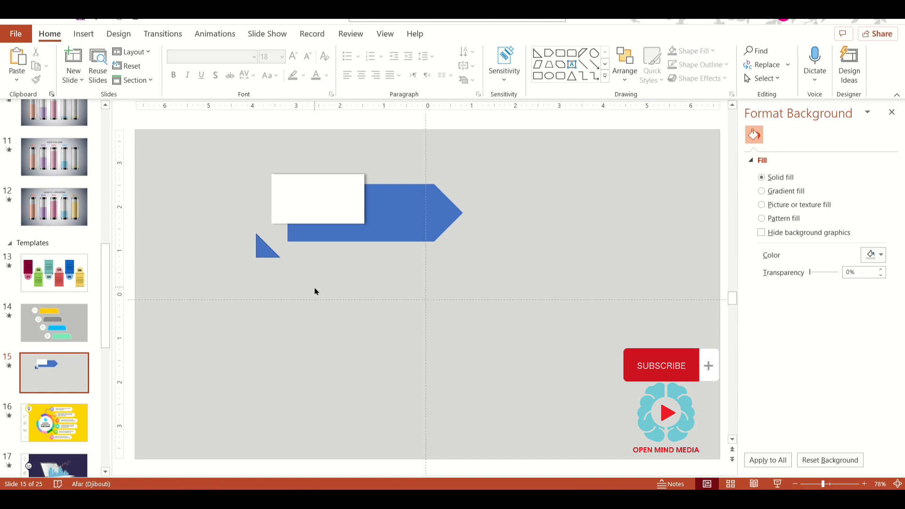
Step: Flip the right triangle vertically and rotate it right 90°
left_click(266, 247)
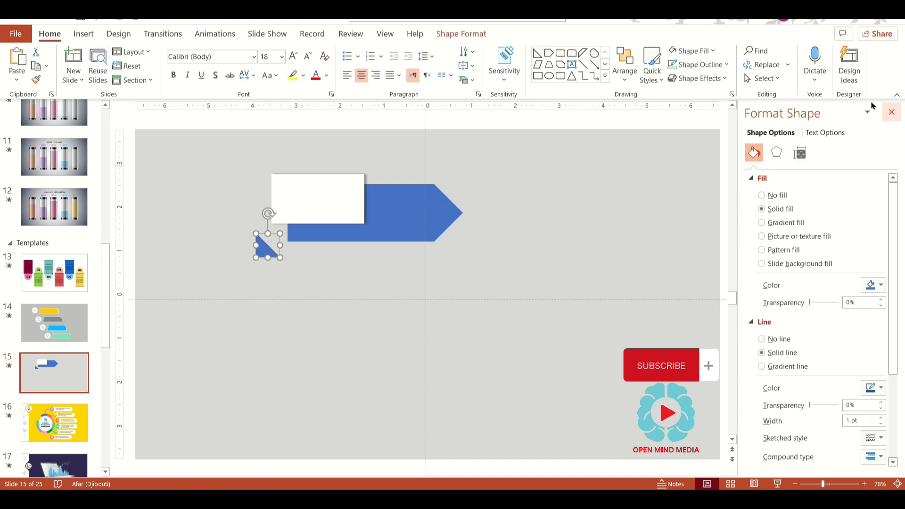
left_click(461, 33)
left_click(810, 82)
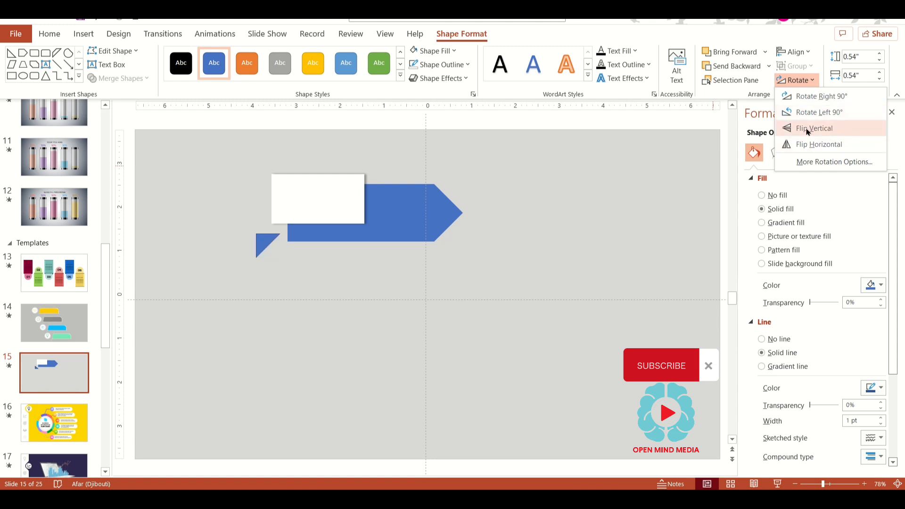
left_click(807, 129)
left_click(797, 80)
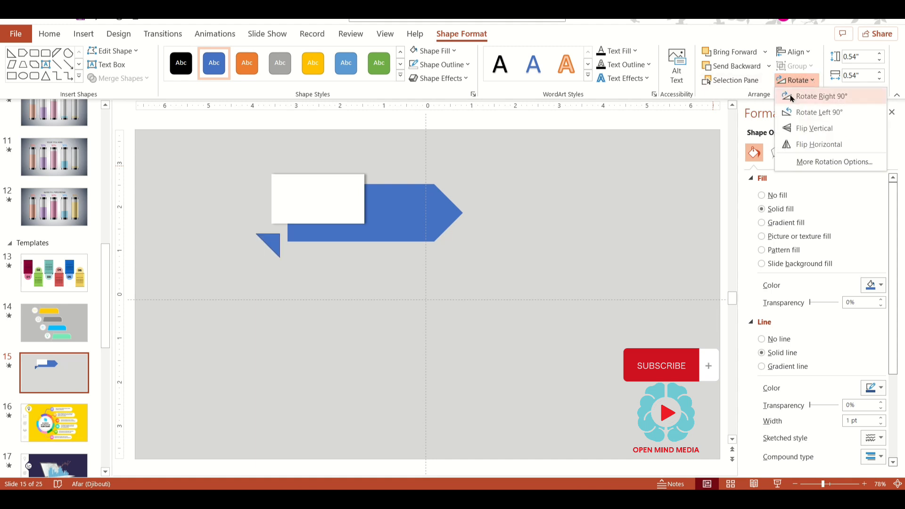
left_click(792, 97)
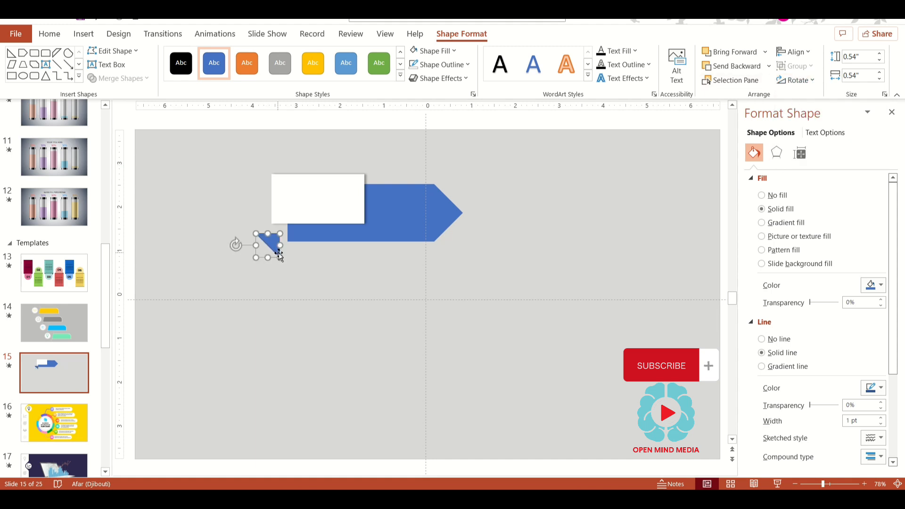
Step: Resize the triangle to about 0.56" and place it under the white rectangle, flush against the arrow's back edge
left_click_drag(281, 257, 276, 249)
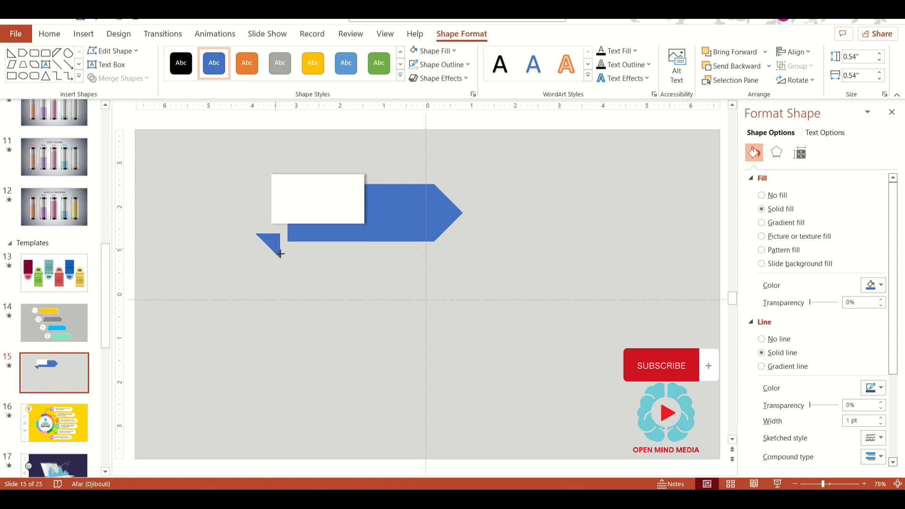
left_click(269, 241)
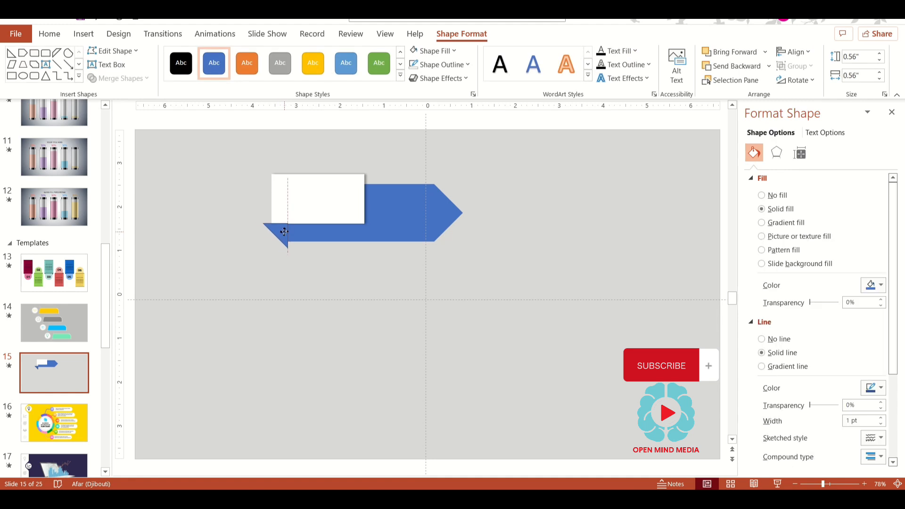
left_click_drag(281, 233, 282, 232)
Step: Set both the height and the width of the triangle to 0.53"
left_click(858, 57)
key("Return")
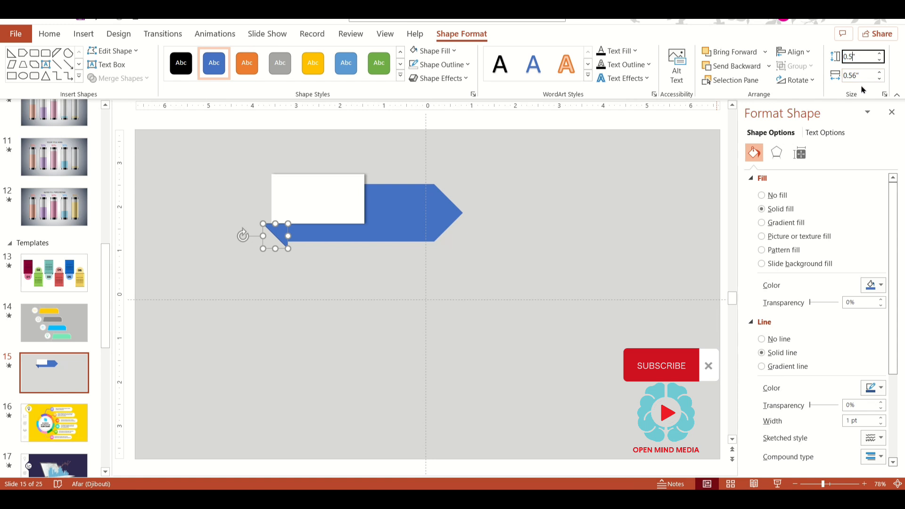
left_click_drag(864, 57, 833, 55)
key("BackSpace")
mouse_move(863, 74)
left_mouse_down()
mouse_move(843, 75)
mouse_move(858, 77)
left_mouse_up()
key("Return")
left_click(881, 79)
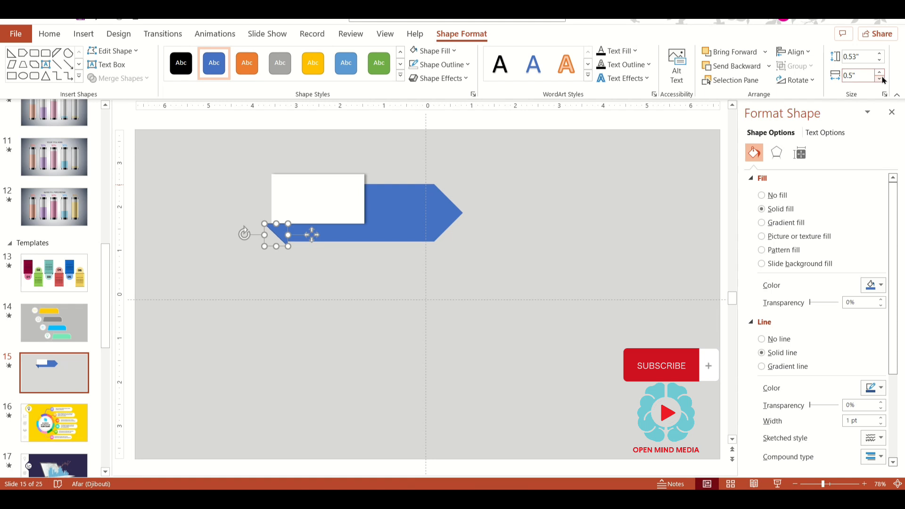
left_click(864, 77)
type("0.53\"")
key("Return")
Step: Set the triangle's height to 0.4" and reduce its width equally so it ends level with the arrow's lower edge
left_click(881, 61)
left_click(881, 61)
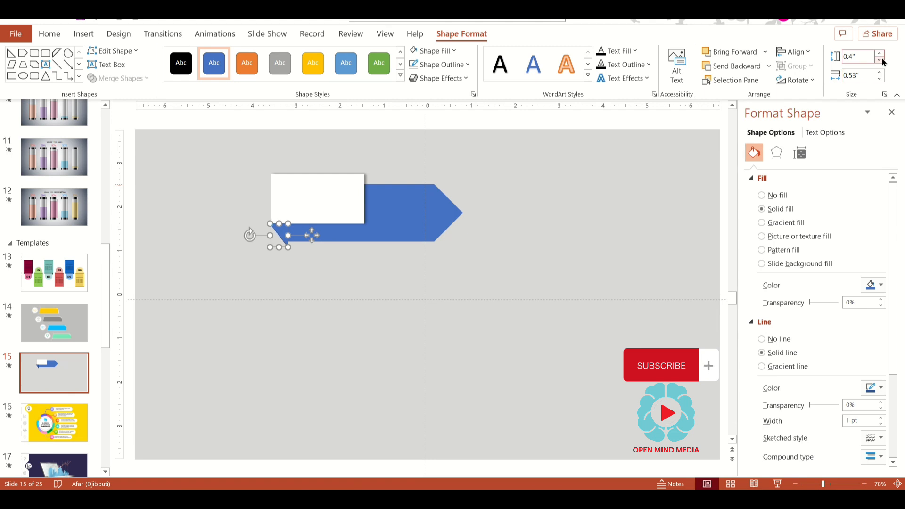
left_click(879, 79)
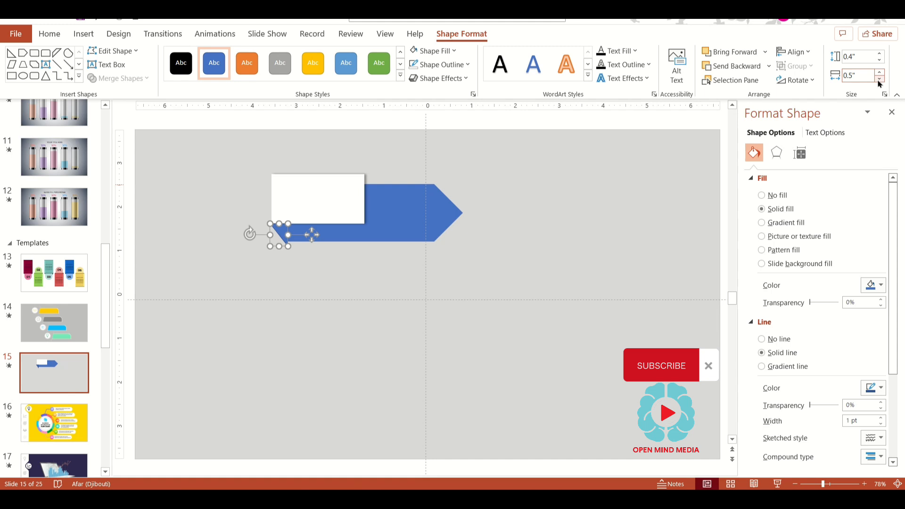
left_click(548, 196)
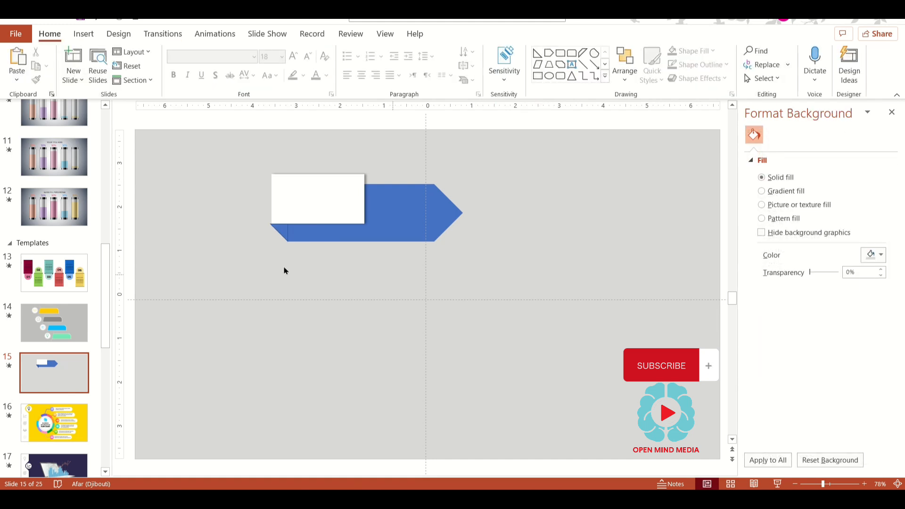
Step: Fill the small triangle with the darkest theme shade of blue
left_click(276, 230)
right_click(282, 228)
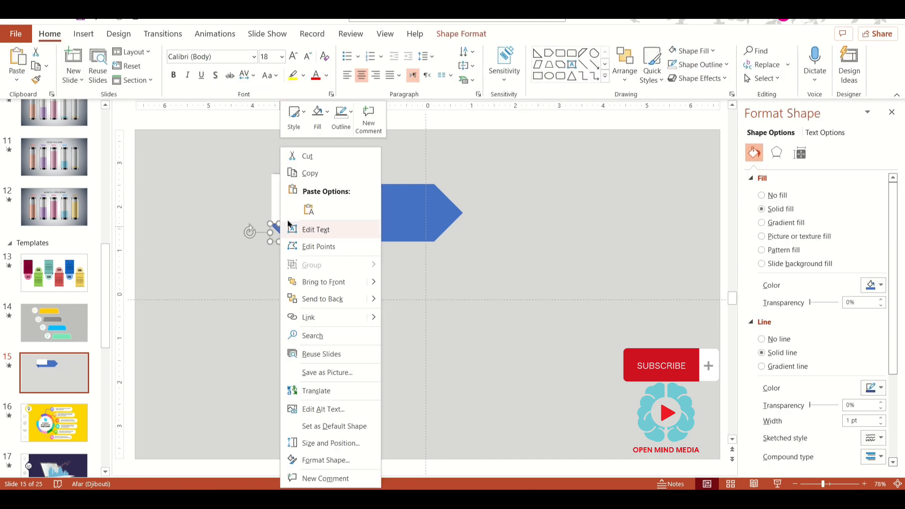
left_click(692, 51)
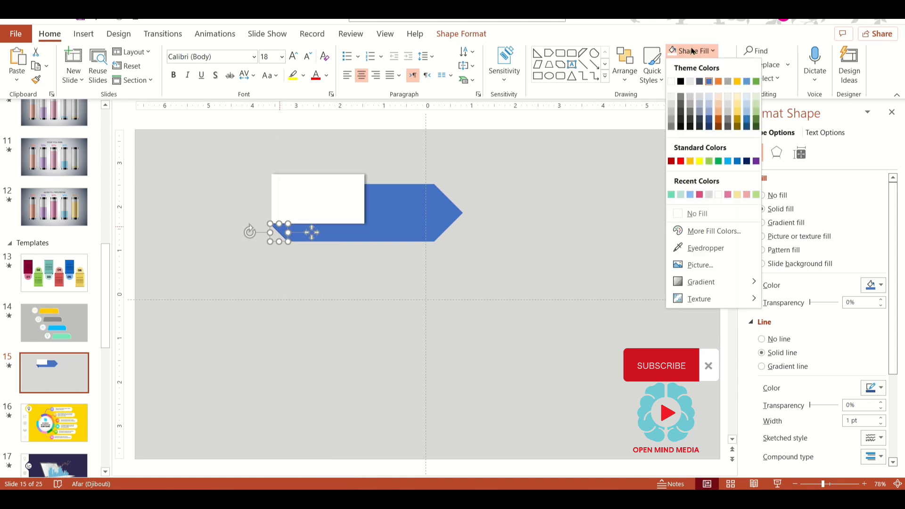
left_click(692, 51)
left_click(690, 51)
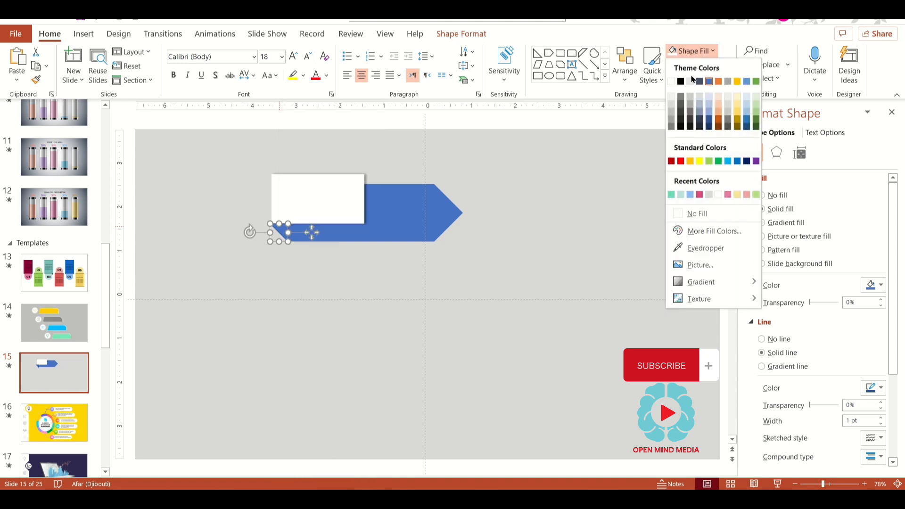
left_click(747, 129)
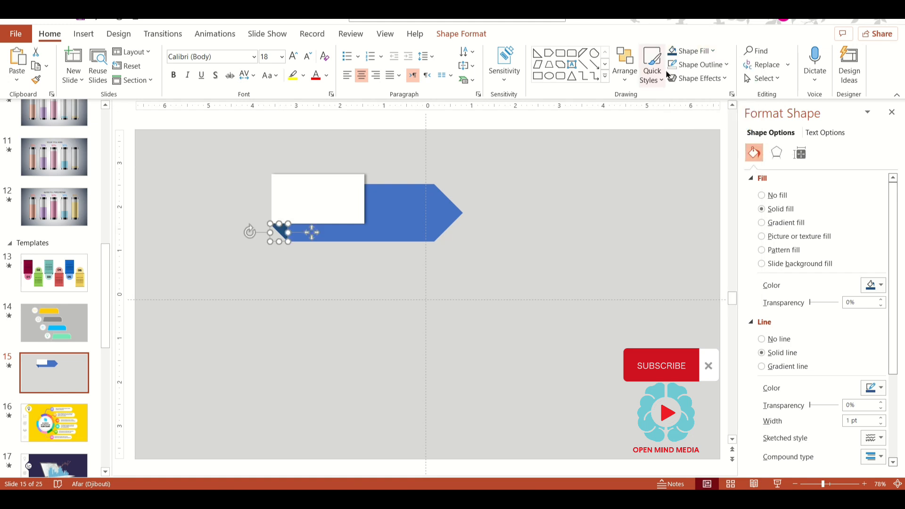
Step: Remove the outline from the dark blue triangle
left_click(697, 64)
left_click(692, 228)
left_click(437, 299)
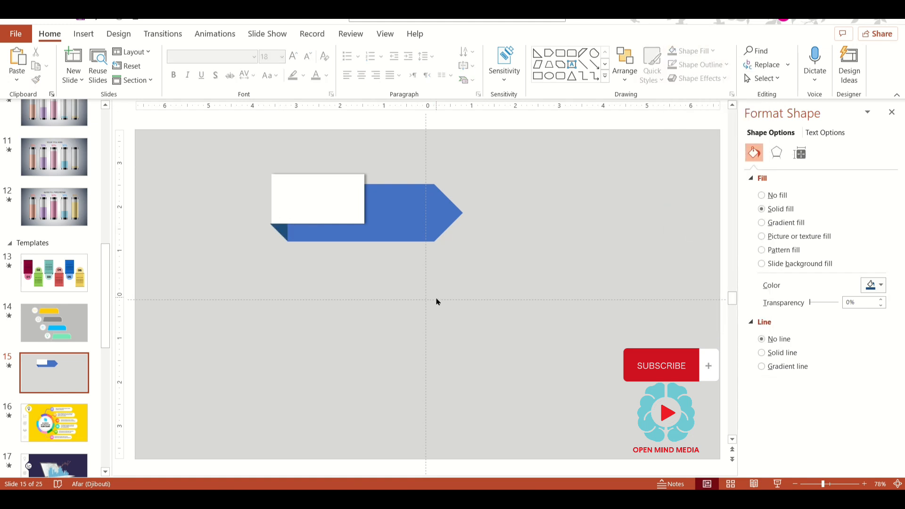
Step: Shift the white rectangle slightly so its lower-left corner lines up exactly with the tip of the dark blue triangle
left_click(346, 204)
scroll(331, 299, "up", 10)
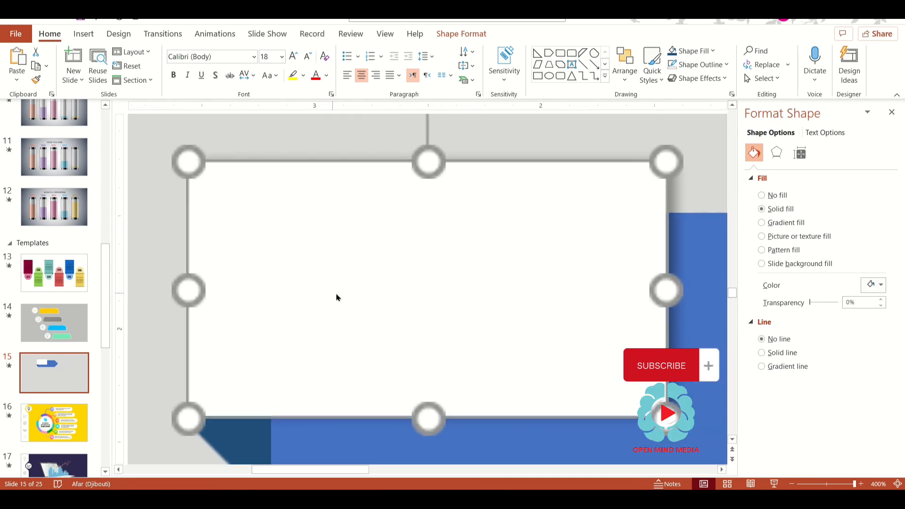
scroll(340, 295, "down", 2)
left_click_drag(293, 262, 287, 261)
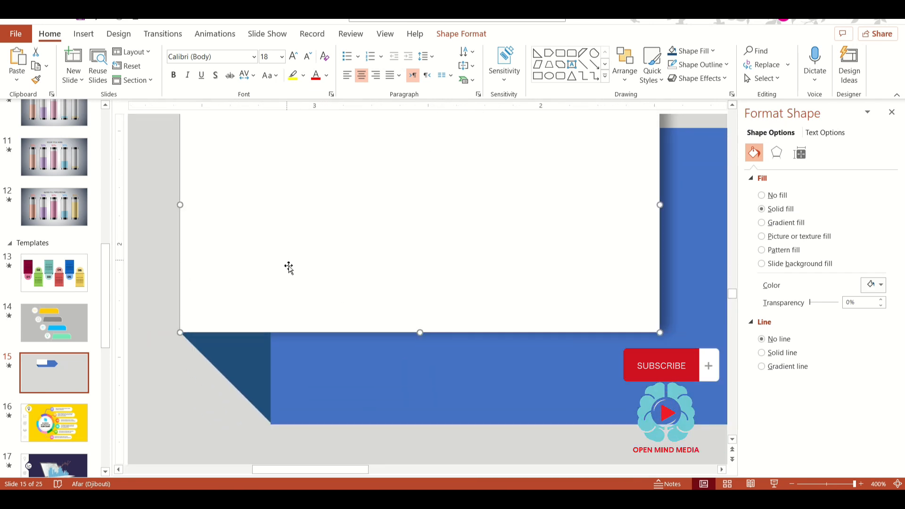
left_click(263, 381)
left_click_drag(226, 423, 226, 425)
left_click(328, 389)
scroll(327, 384, "down", 2)
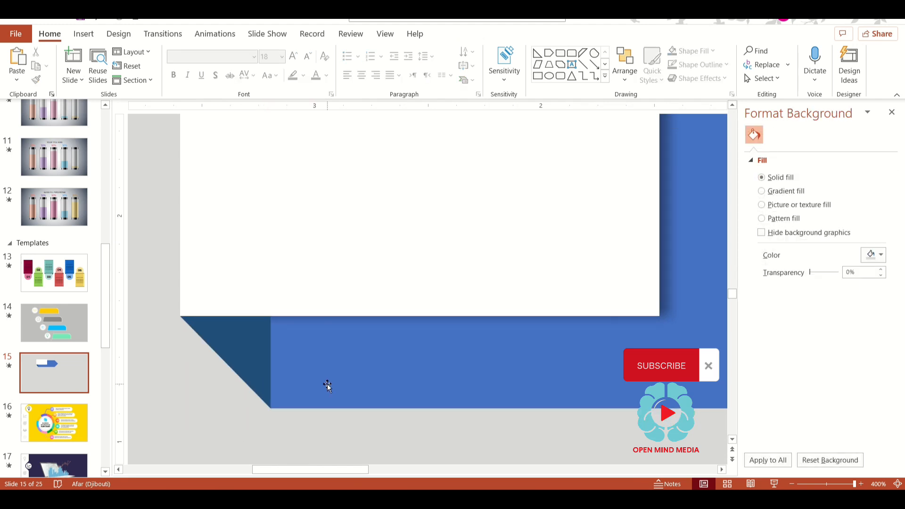
scroll(328, 369, "down", 8)
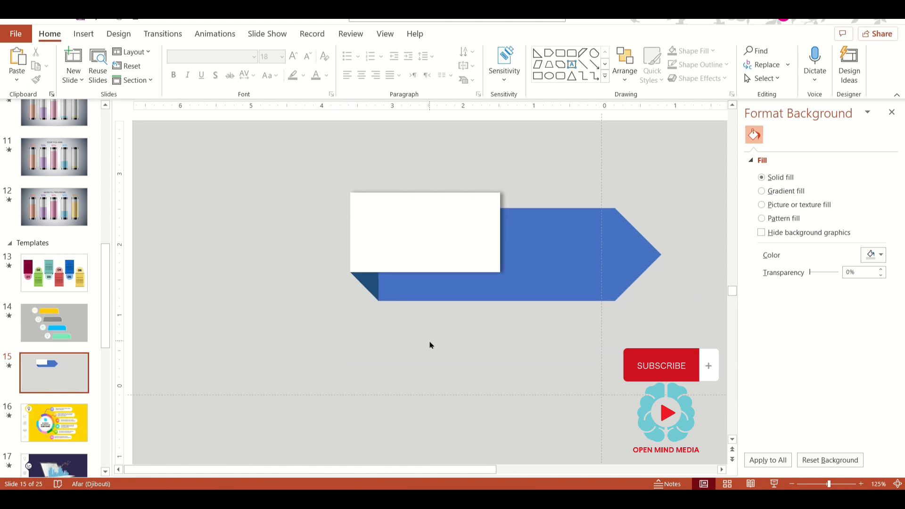
Step: Soften the white rectangle's shadow with 78% transparency, 28 pt blur and 22 pt distance
left_click(452, 249)
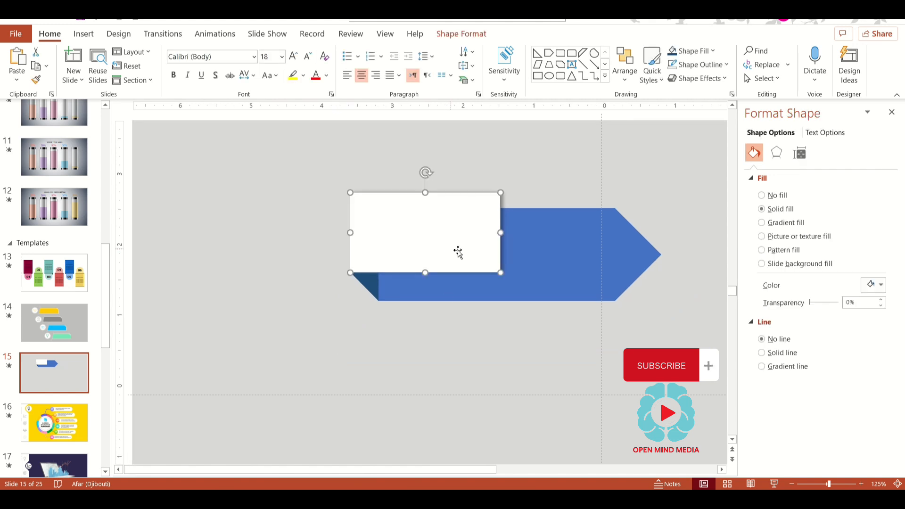
left_click(777, 152)
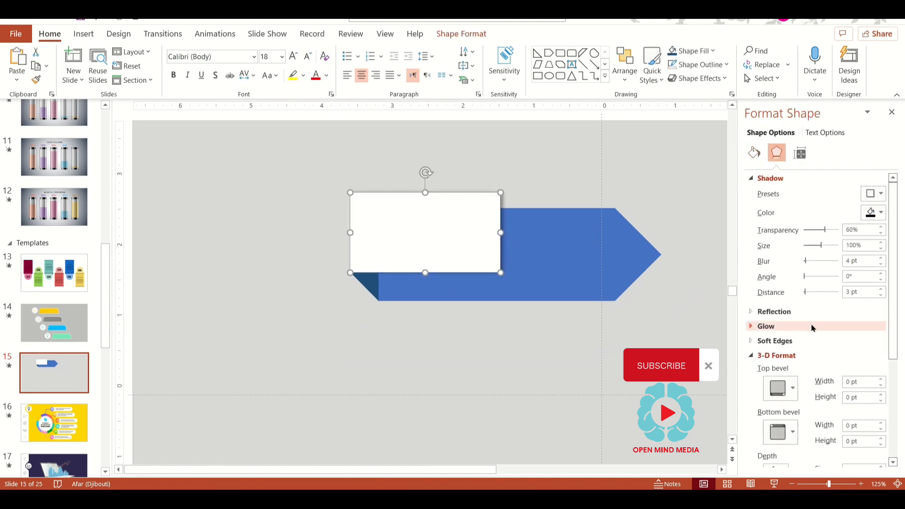
left_click(819, 262)
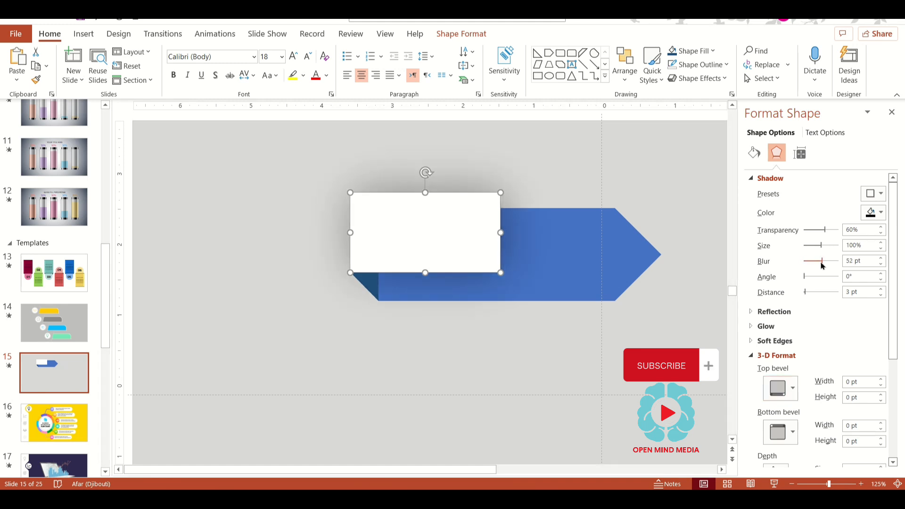
left_click_drag(819, 264, 831, 234)
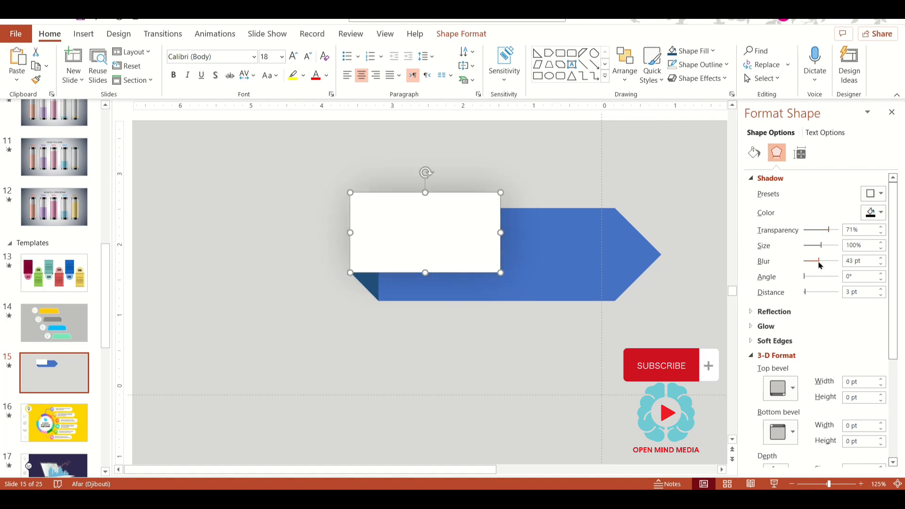
mouse_move(810, 277)
left_mouse_down()
mouse_move(824, 277)
mouse_move(816, 294)
mouse_move(802, 294)
mouse_move(804, 278)
mouse_move(817, 294)
mouse_move(809, 294)
left_mouse_up()
mouse_move(819, 264)
left_mouse_down()
mouse_move(832, 265)
mouse_move(802, 264)
mouse_move(811, 269)
left_mouse_up()
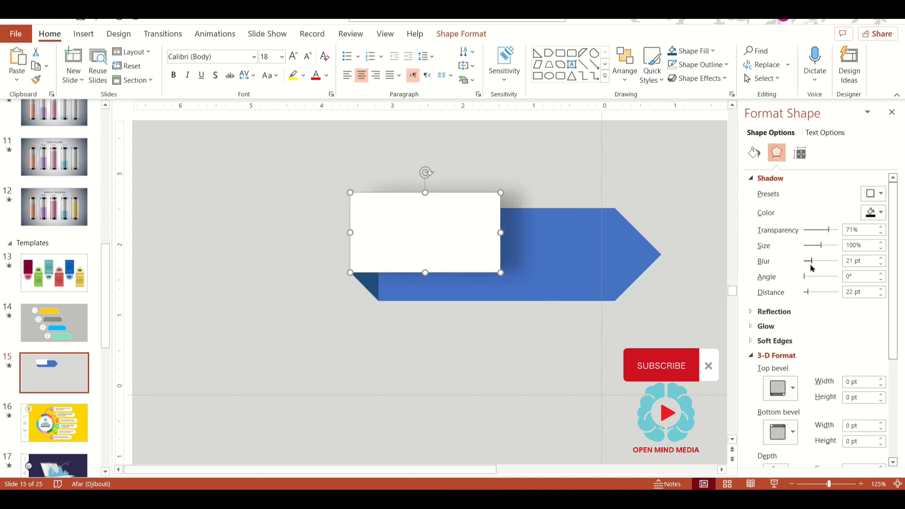
mouse_move(829, 235)
left_mouse_down()
mouse_move(814, 238)
mouse_move(833, 240)
left_mouse_up()
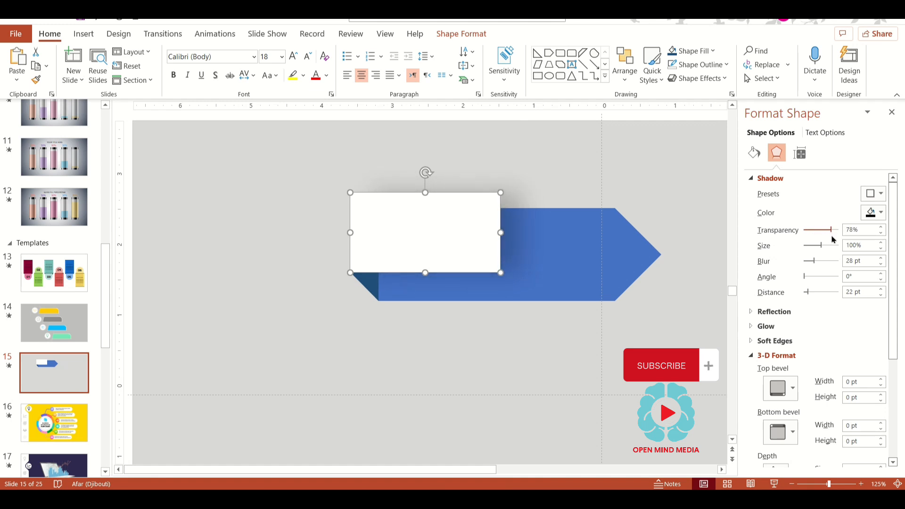
left_click(656, 334)
Step: Fill the arrow shape with the pink from the recent colours
scroll(658, 328, "down", 3)
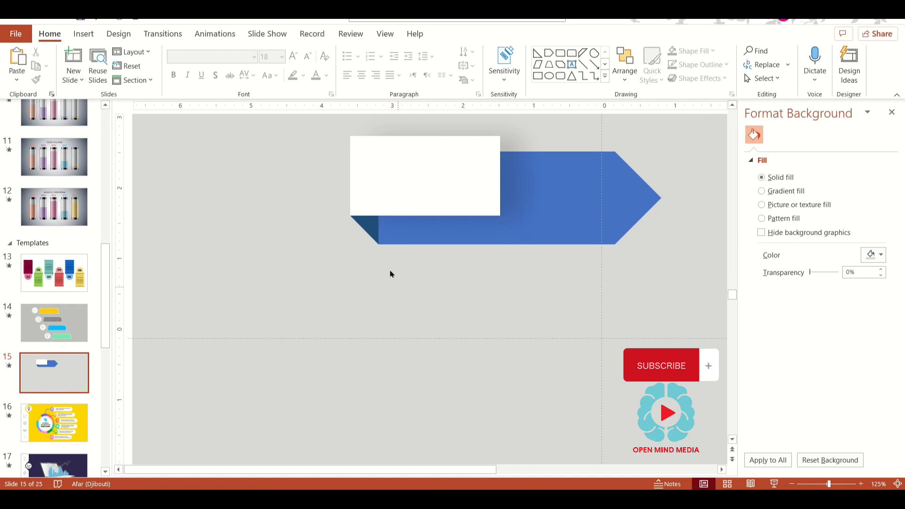
left_click(398, 232)
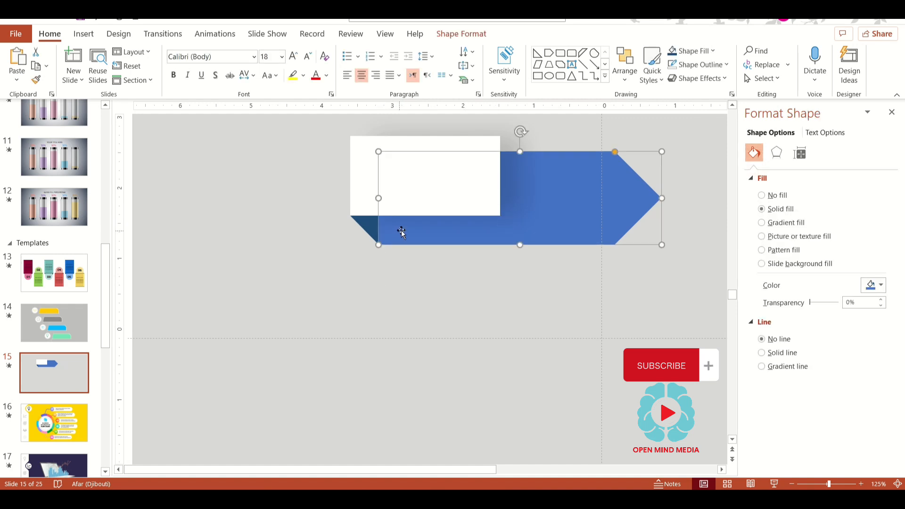
left_click(692, 51)
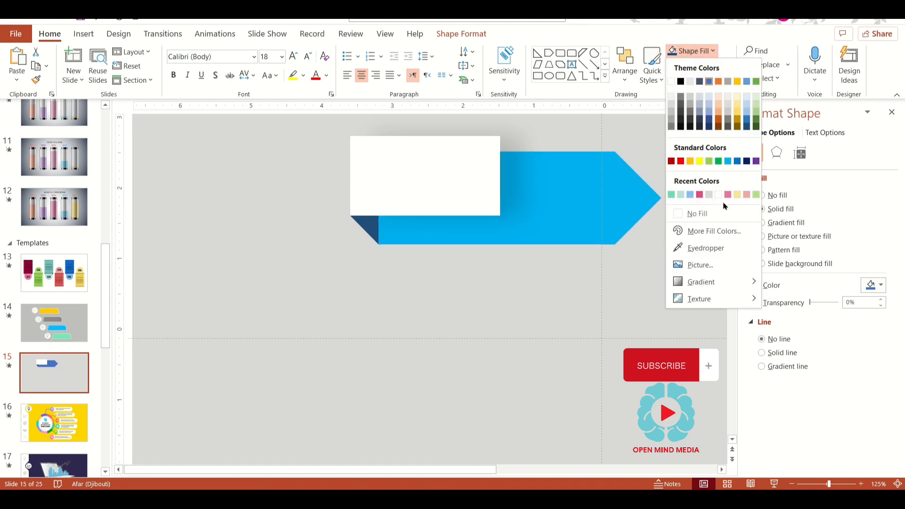
left_click(700, 196)
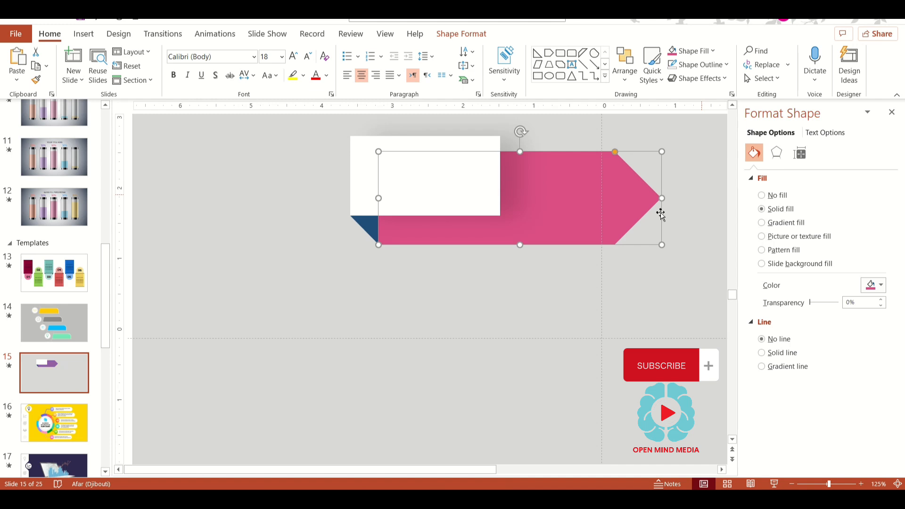
Step: Fine-tune the dark blue triangle's height so its lower tip lines up with the pink arrow's lower edge
left_click(372, 227)
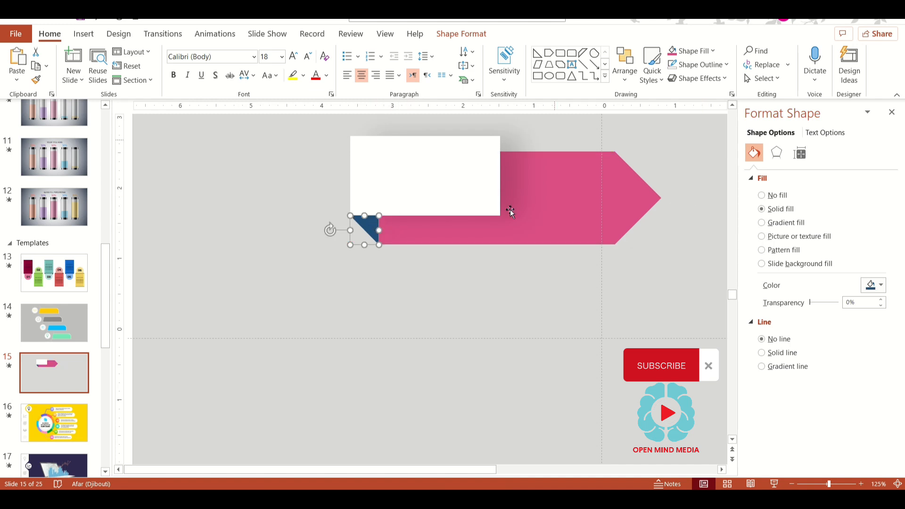
left_click(453, 268)
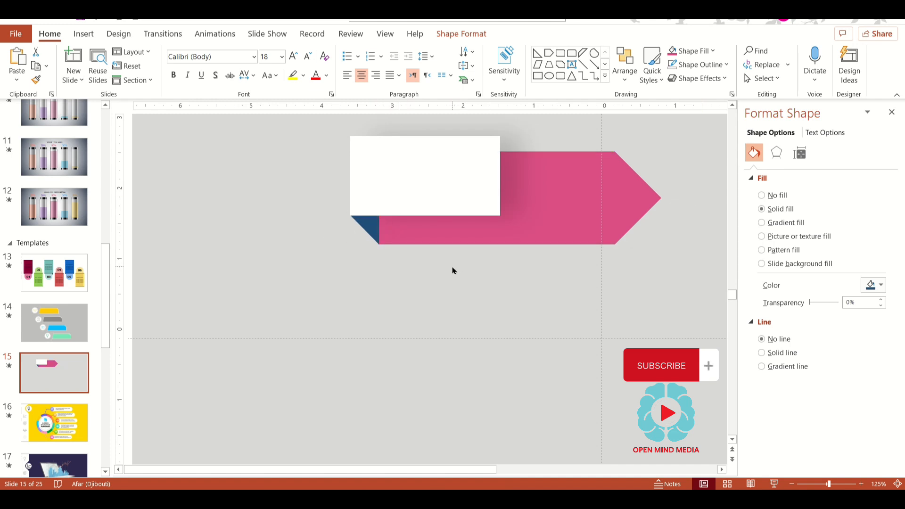
left_click(372, 227)
left_click(384, 204)
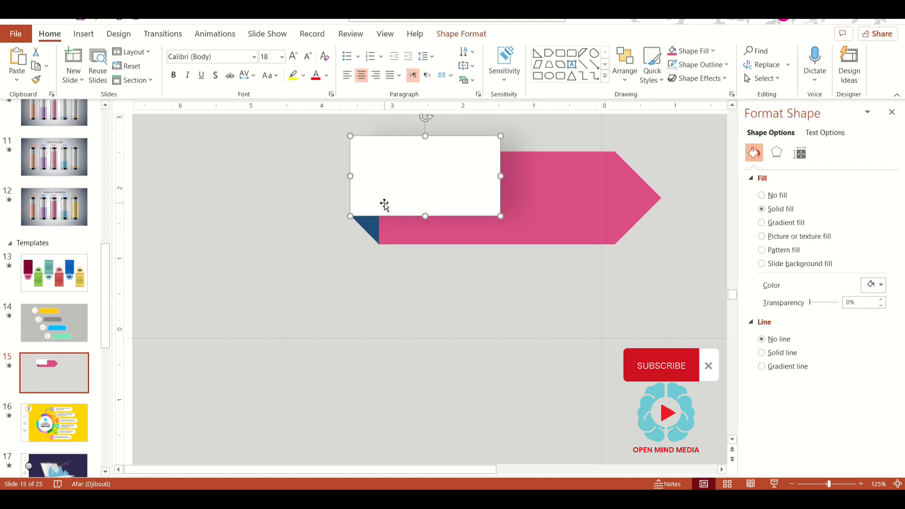
left_click(390, 291)
scroll(399, 278, "up", 5)
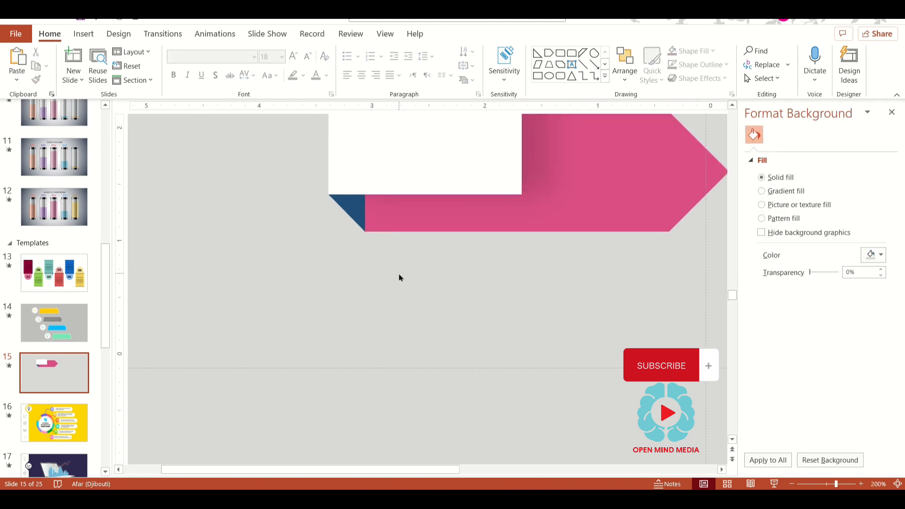
scroll(392, 269, "up", 3)
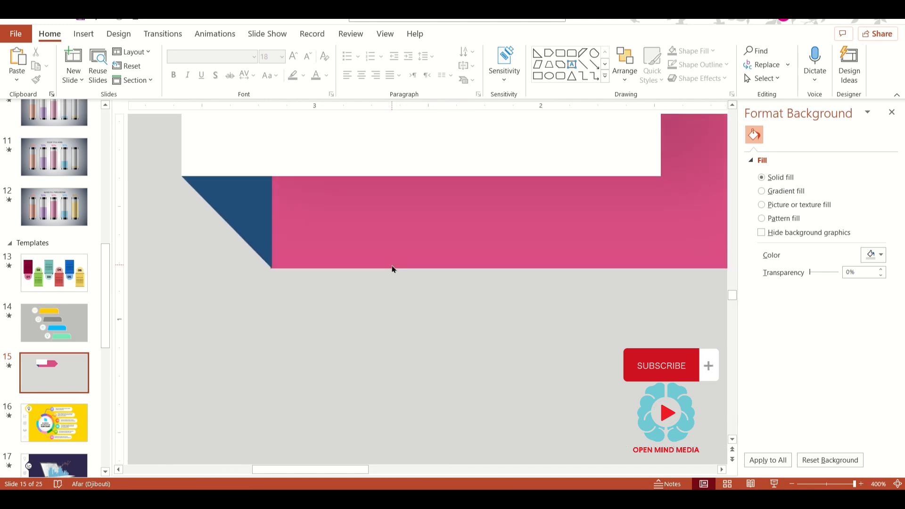
left_click(252, 233)
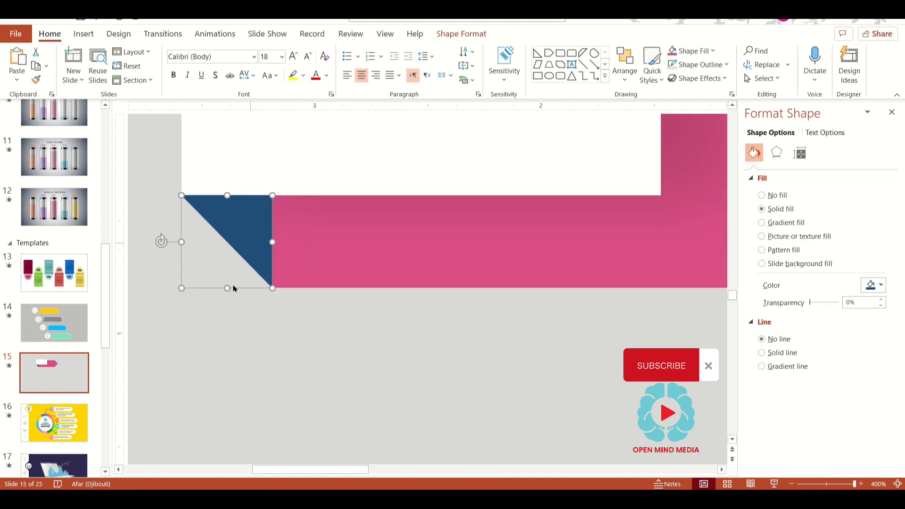
left_click_drag(226, 288, 225, 293)
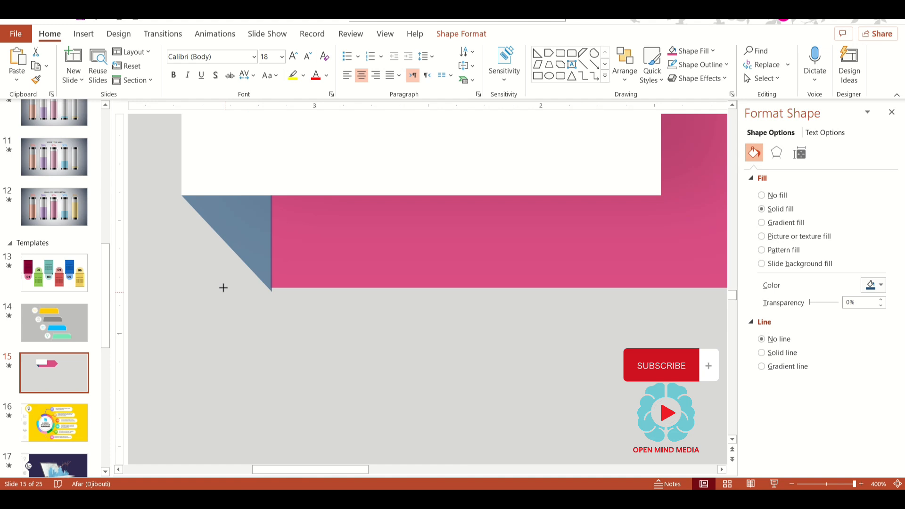
left_click_drag(221, 272, 220, 288)
left_click(290, 306)
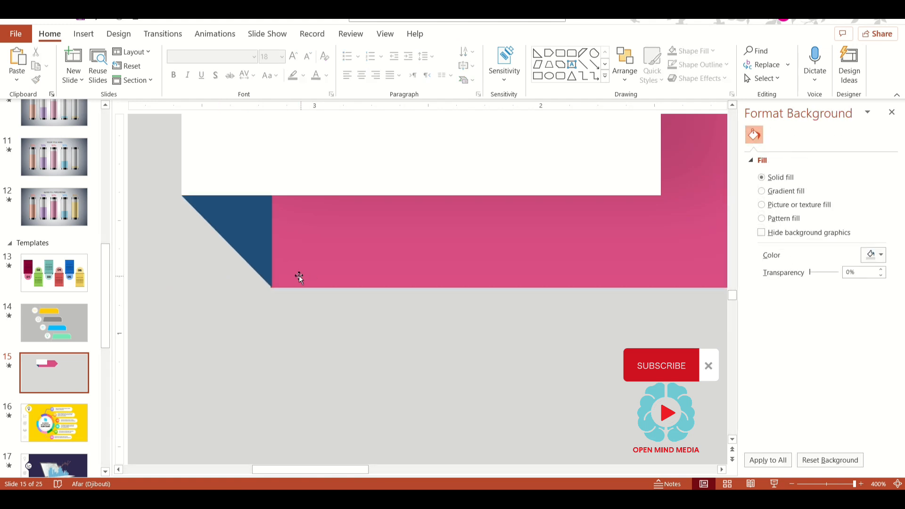
left_click(265, 265)
left_click(358, 298)
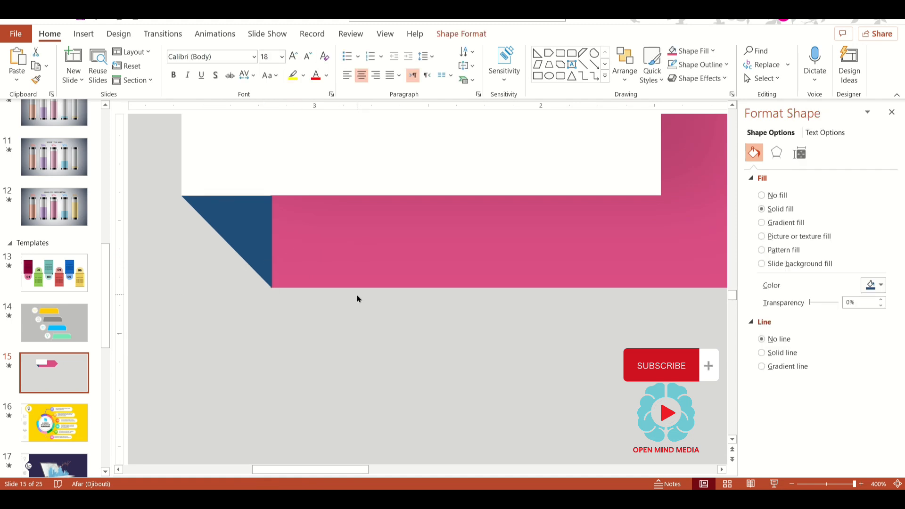
left_click(309, 262)
left_click(320, 313)
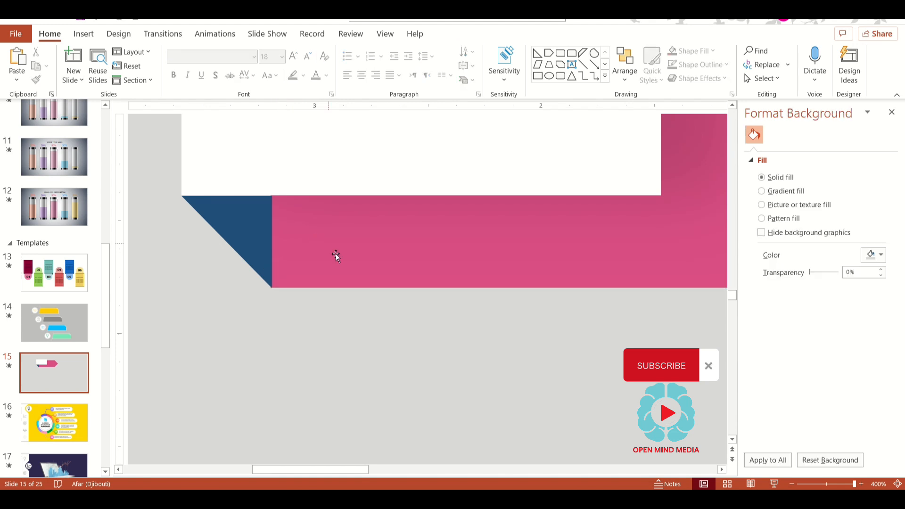
Step: Fill the fold triangle with the arrow's pink and darken it to the custom colour #AF2358
scroll(350, 265, "down", 5, "ctrl")
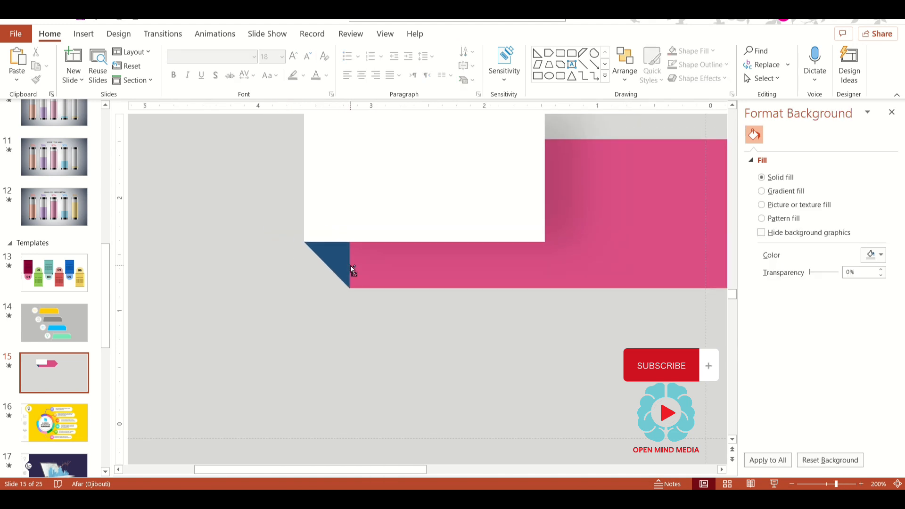
scroll(383, 264, "down", 3, "ctrl")
left_click(374, 268)
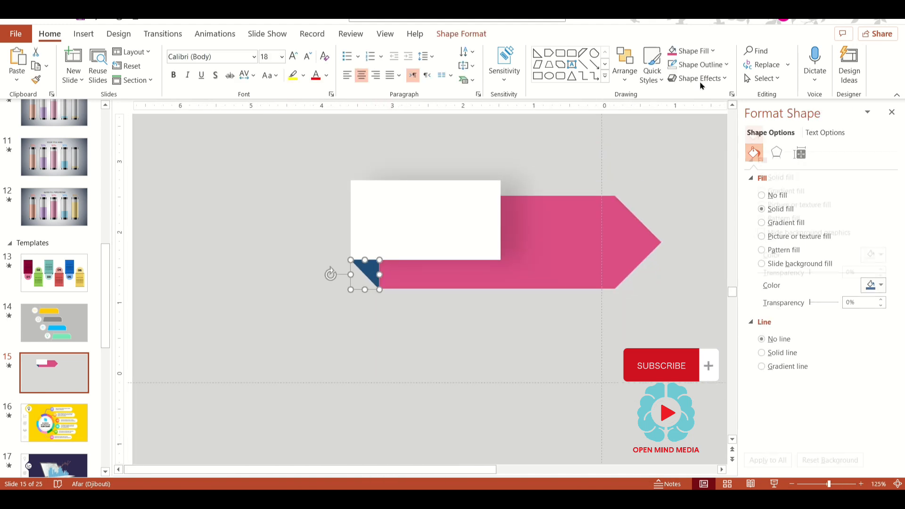
left_click(679, 51)
left_click(712, 51)
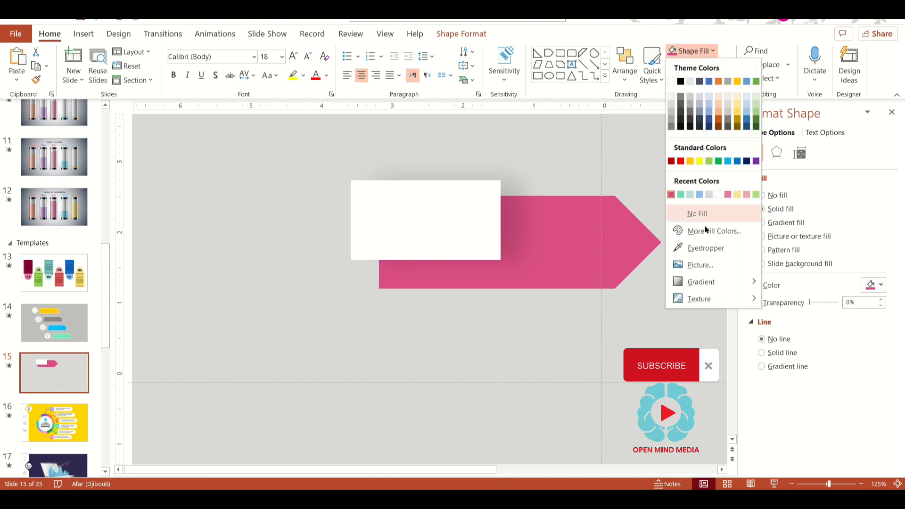
left_click(702, 231)
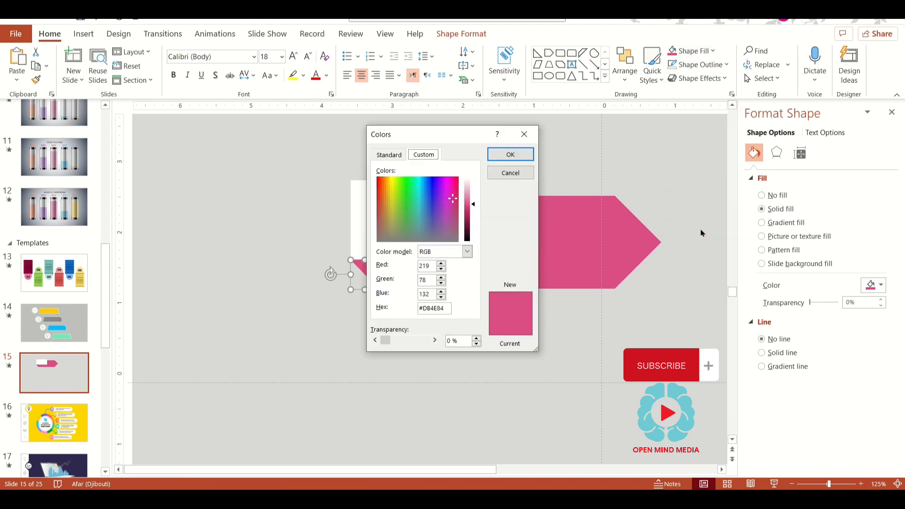
left_click(467, 216)
left_click(510, 154)
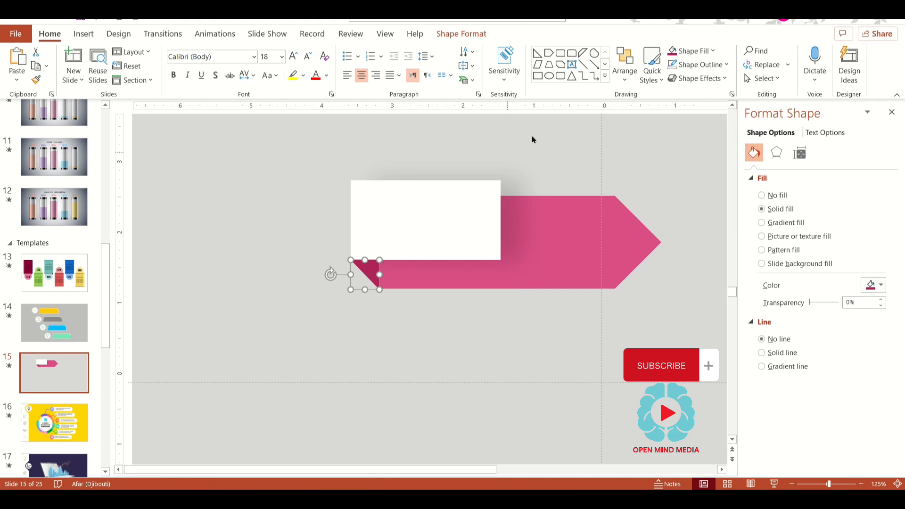
Step: Darken the fold triangle's custom fill slightly further to a deeper shade of the same pink
left_click(679, 56)
left_click(692, 230)
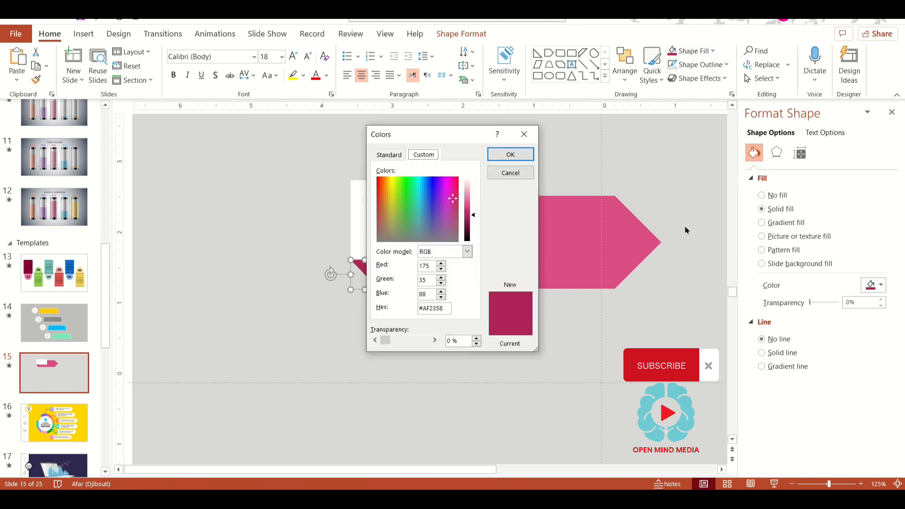
left_click(469, 223)
left_click(510, 153)
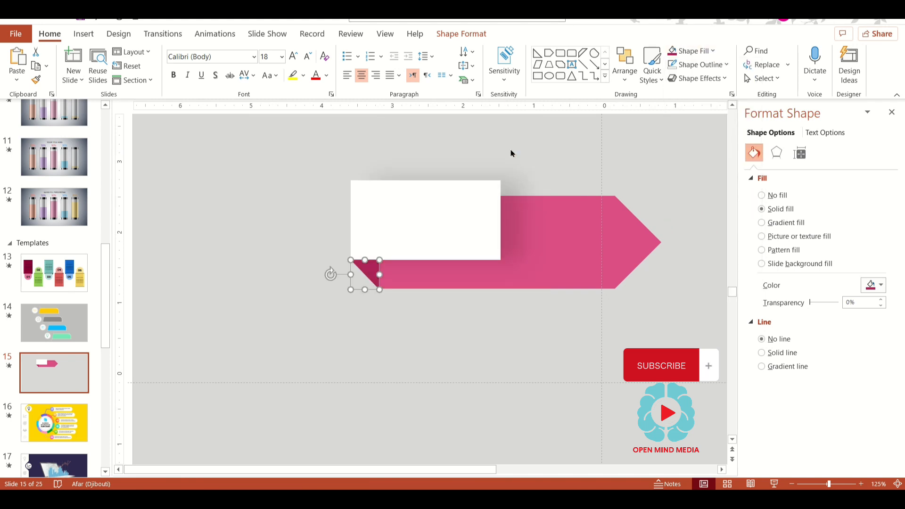
left_click(513, 317)
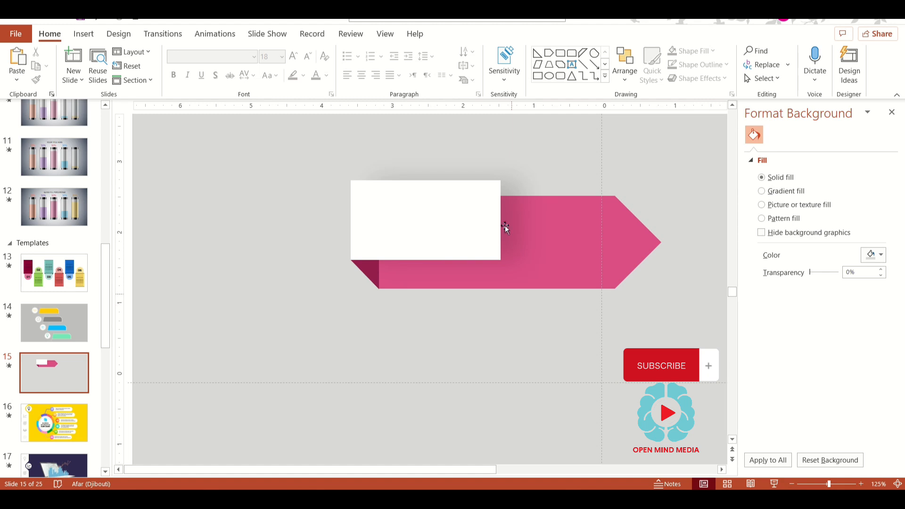
left_click(605, 76)
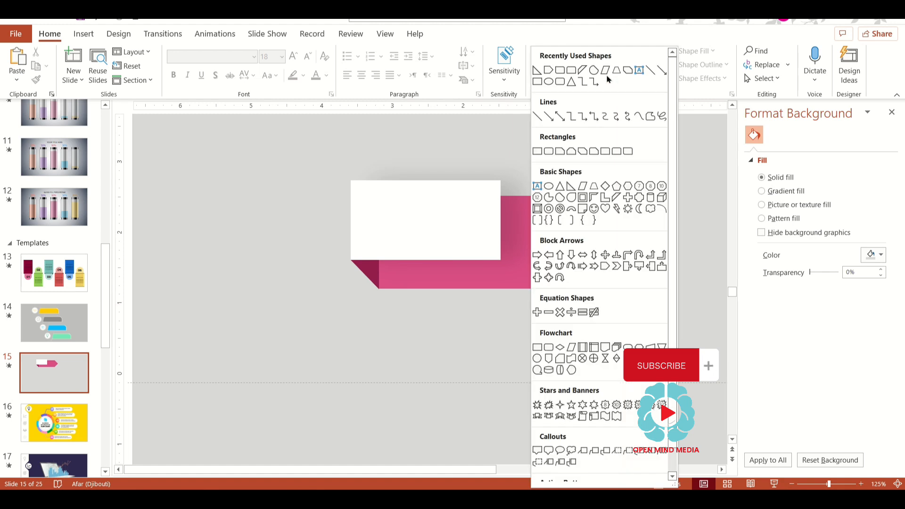
left_click(616, 266)
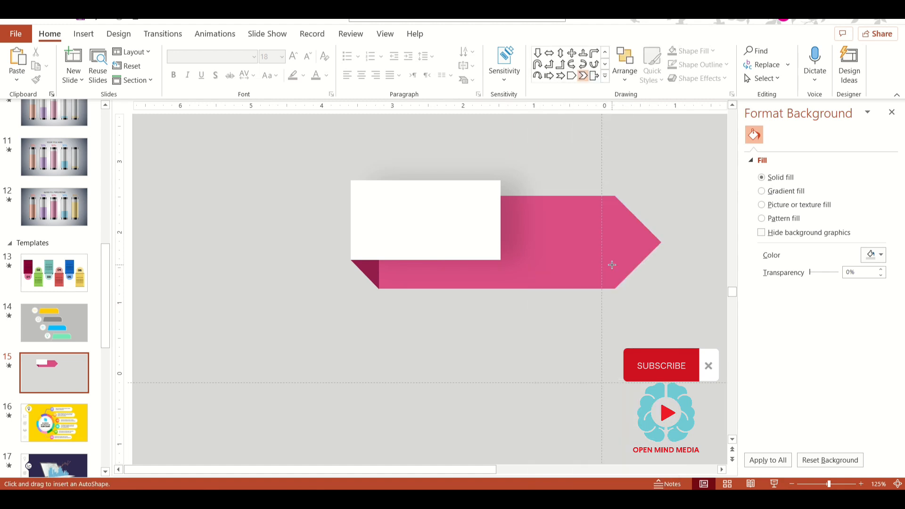
mouse_move(354, 341)
left_mouse_down()
mouse_move(400, 378)
mouse_move(389, 407)
left_mouse_up()
key("Delete")
Step: Draw a chevron over the arrow's pointed end, 1.31" high to match the arrow and 0.75" wide
left_click(537, 53)
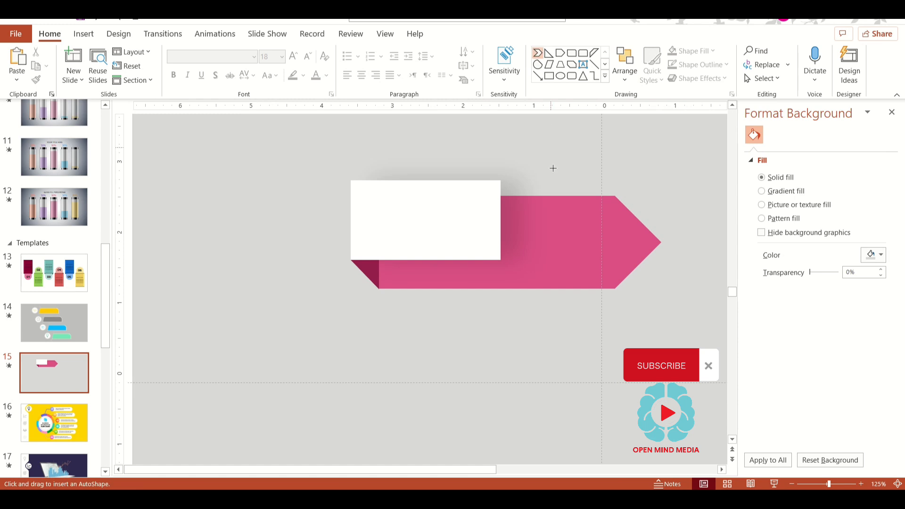
left_click_drag(602, 202, 637, 265)
left_click(673, 295)
left_click(588, 243)
left_click_drag(588, 243, 609, 247)
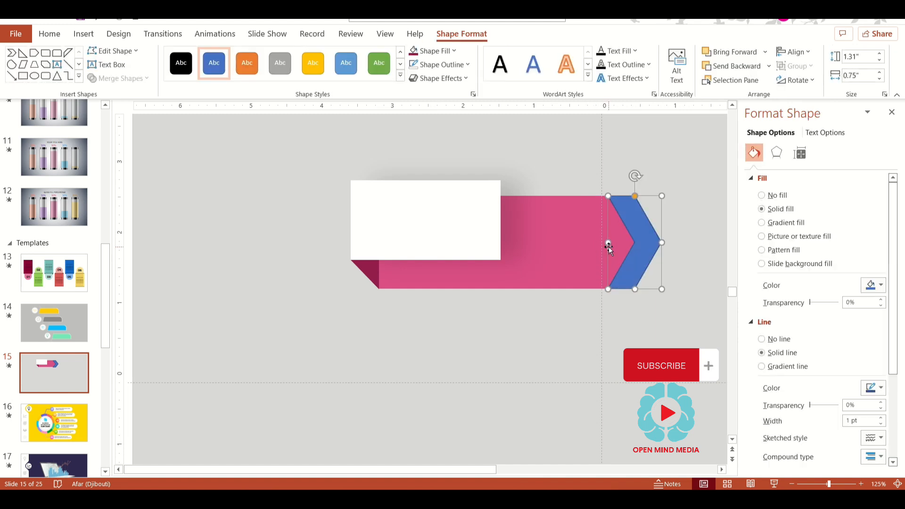
Step: Reshape the chevron to 0.97" wide with its point matching the arrow's slope, and fit its notch against the arrow's tip
left_click_drag(635, 198, 615, 196)
left_click_drag(609, 243, 594, 242)
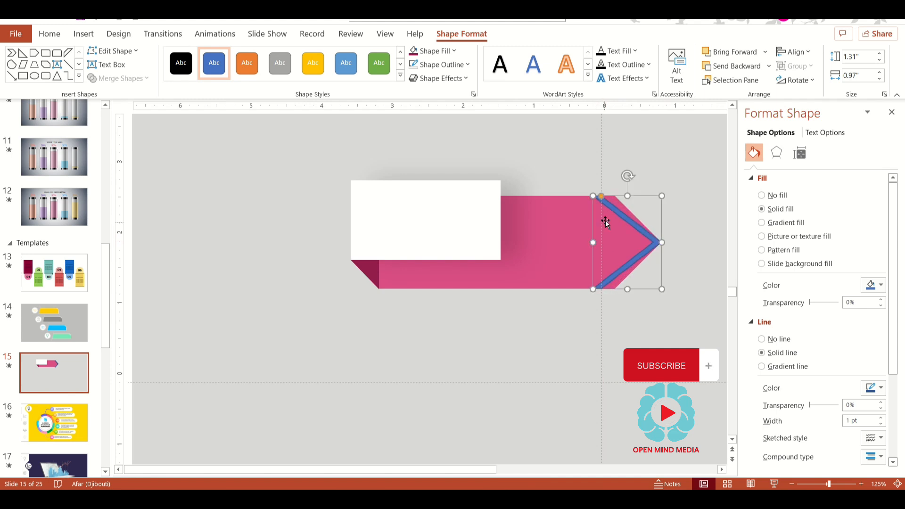
left_click_drag(602, 196, 616, 196)
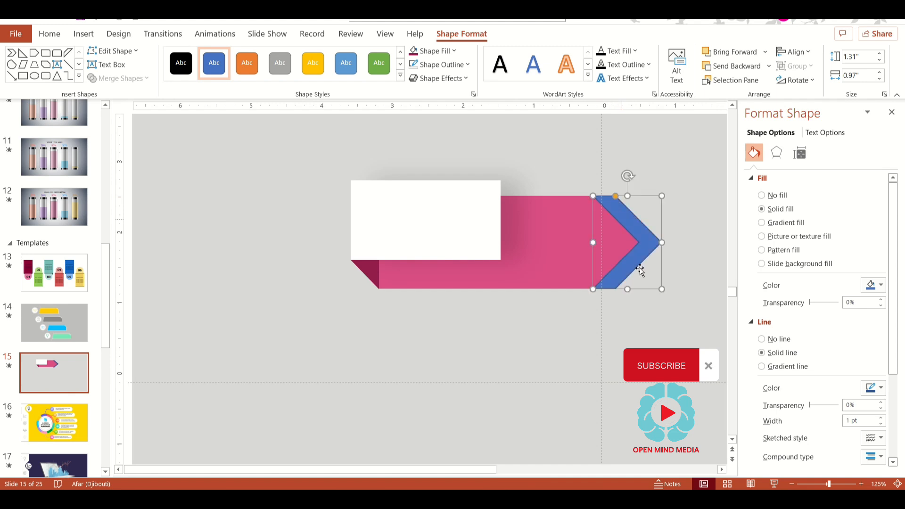
left_click(628, 297)
left_click_drag(627, 268, 666, 249)
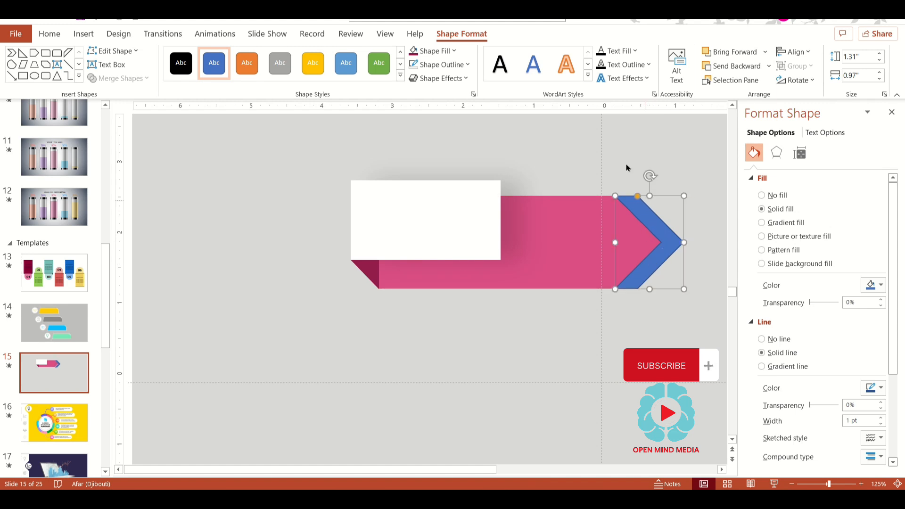
Step: Give the chevron a grey outline and remove its fill
left_click(425, 66)
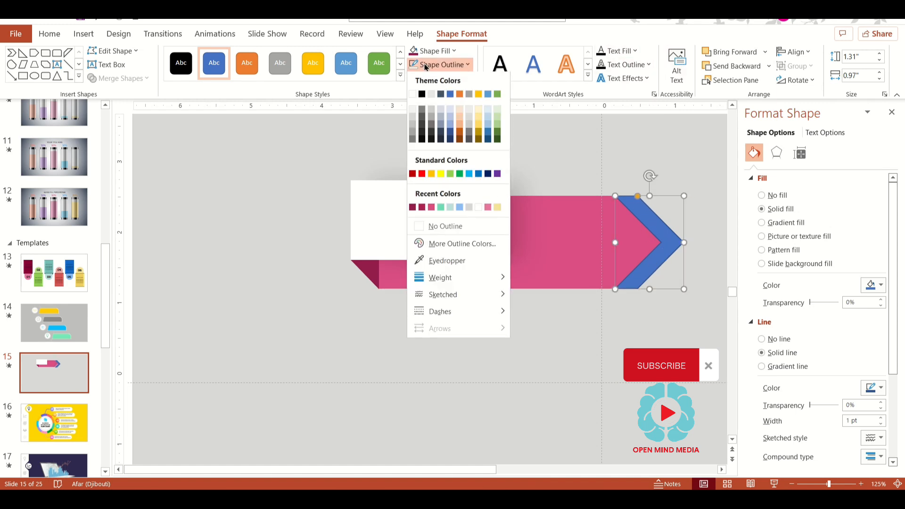
left_click(429, 128)
left_click(440, 51)
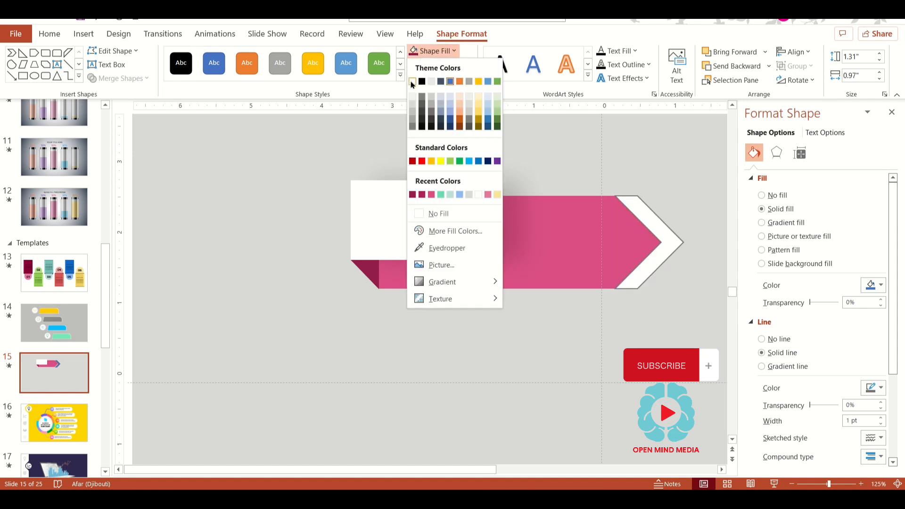
left_click(443, 215)
left_click(574, 369)
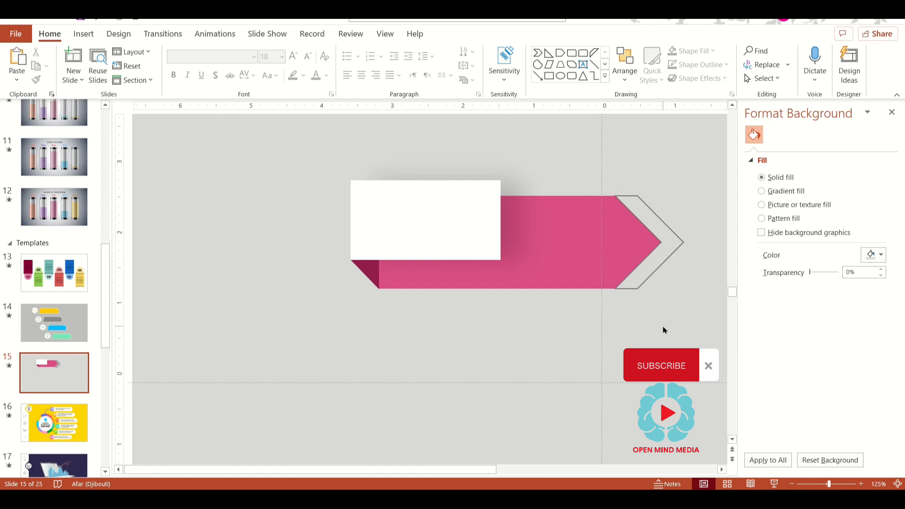
Step: Examine up close how the chevron's outline meets the arrow's tip and its upper and lower edges
scroll(665, 329, "up", 10, "ctrl")
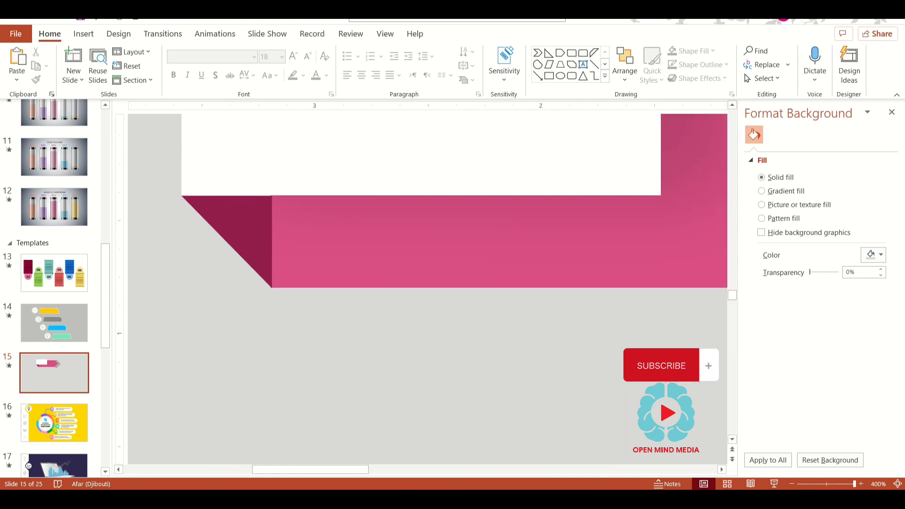
scroll(519, 455, "right", 5)
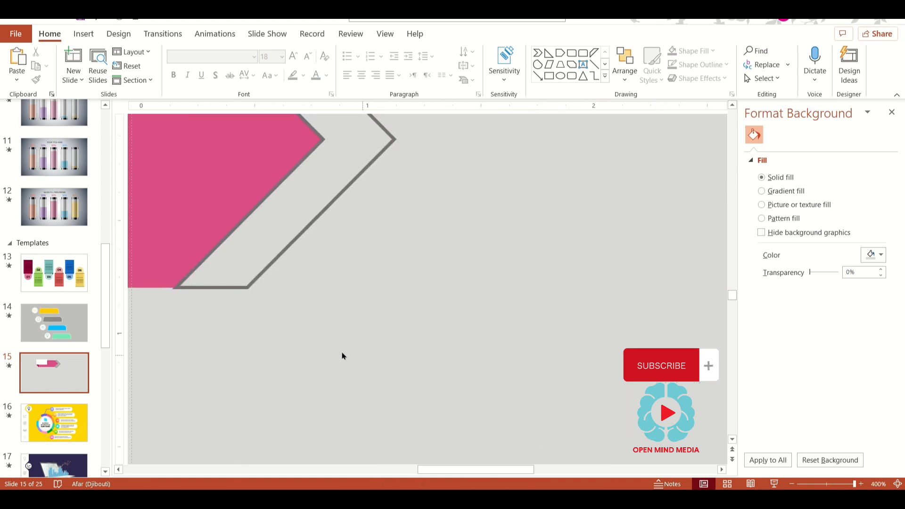
scroll(342, 356, "up", 1)
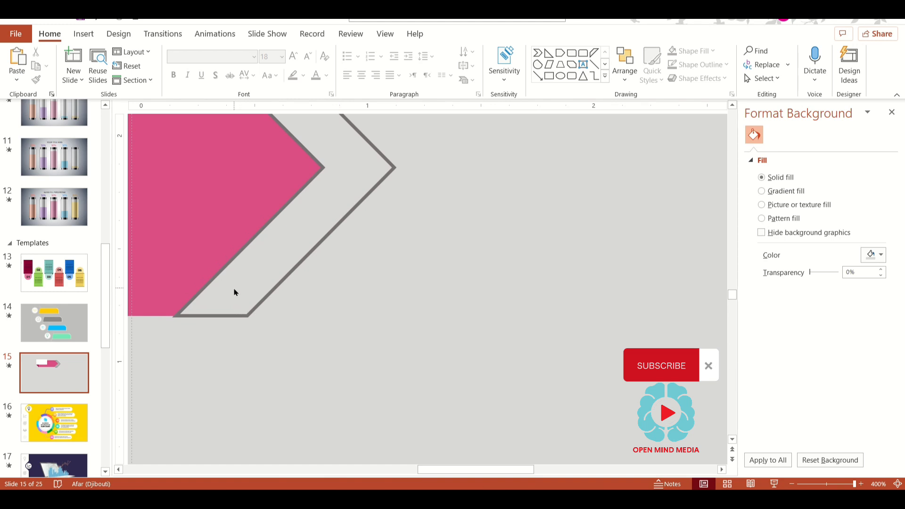
scroll(331, 307, "down", 3, "ctrl")
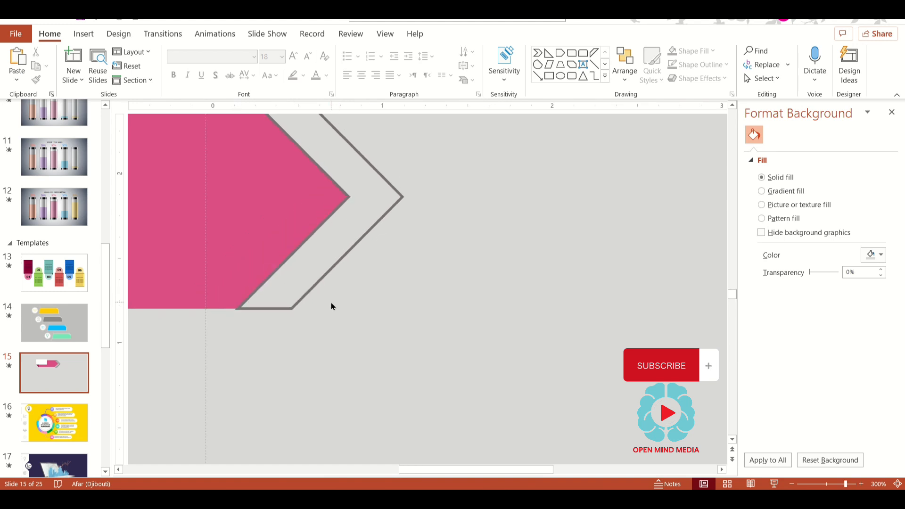
scroll(416, 293, "down", 2)
scroll(396, 272, "up", 2)
scroll(377, 257, "up", 2)
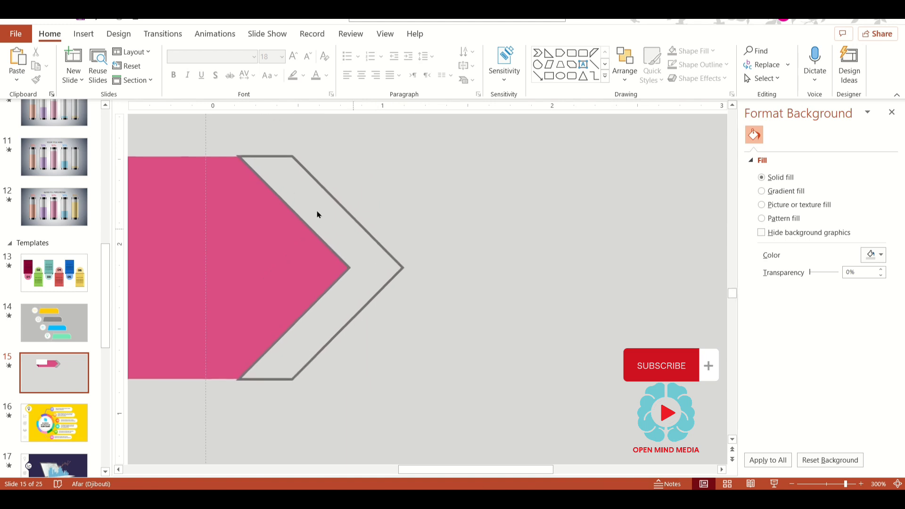
left_click(290, 157)
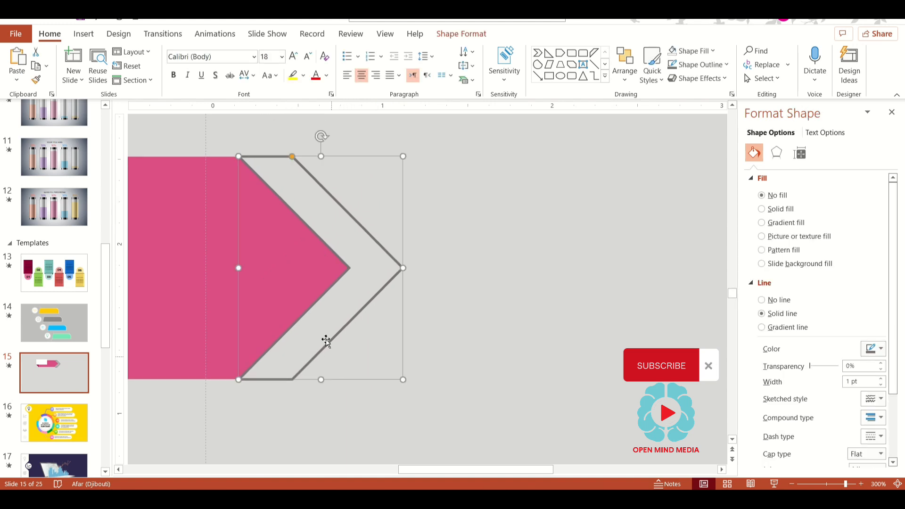
right_click(321, 321)
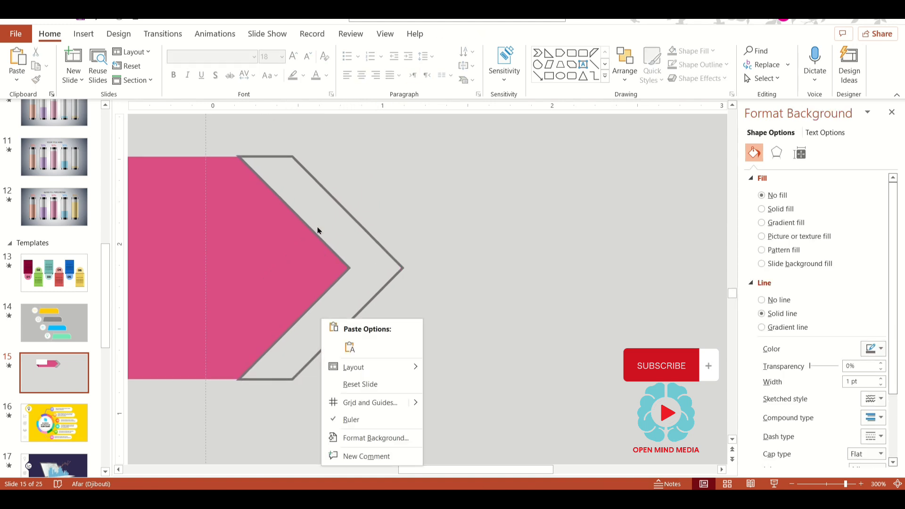
left_click(317, 199)
left_click(276, 162)
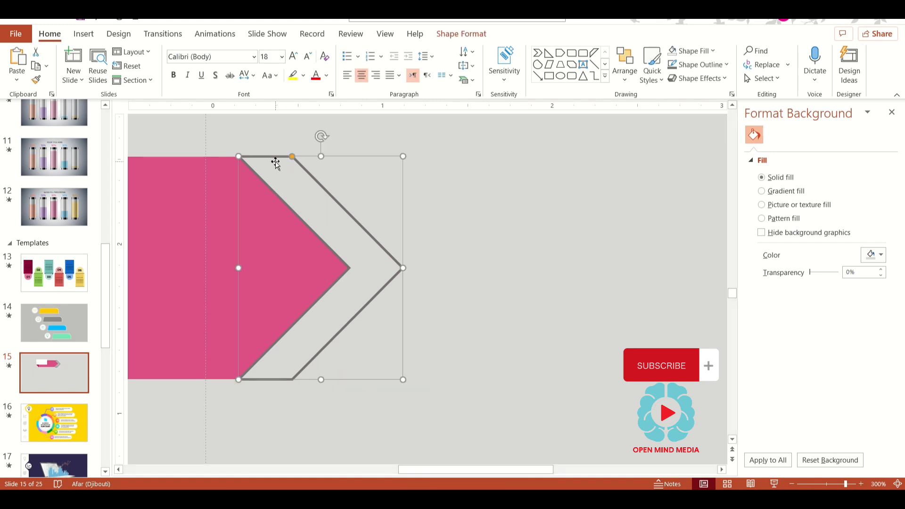
right_click(276, 162)
left_click(316, 285)
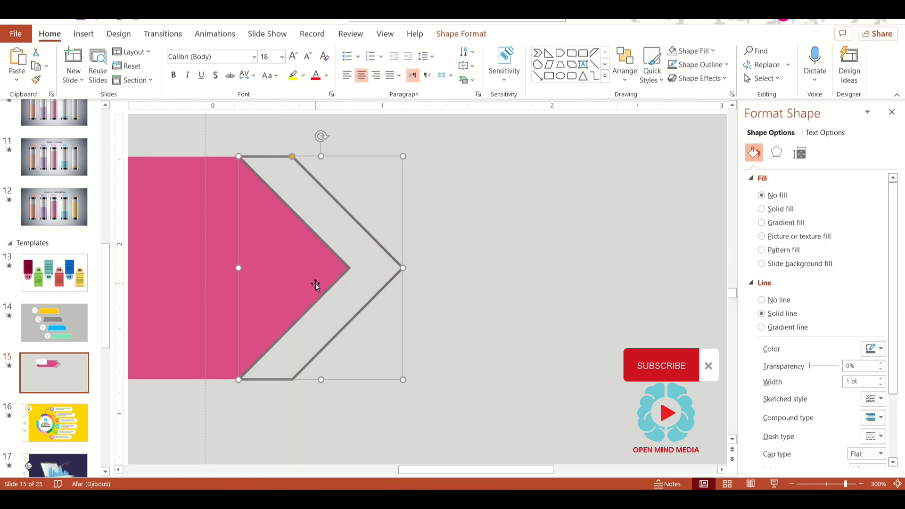
mouse_move(320, 379)
left_mouse_down()
mouse_move(317, 392)
mouse_move(316, 379)
left_mouse_up()
left_click(338, 232)
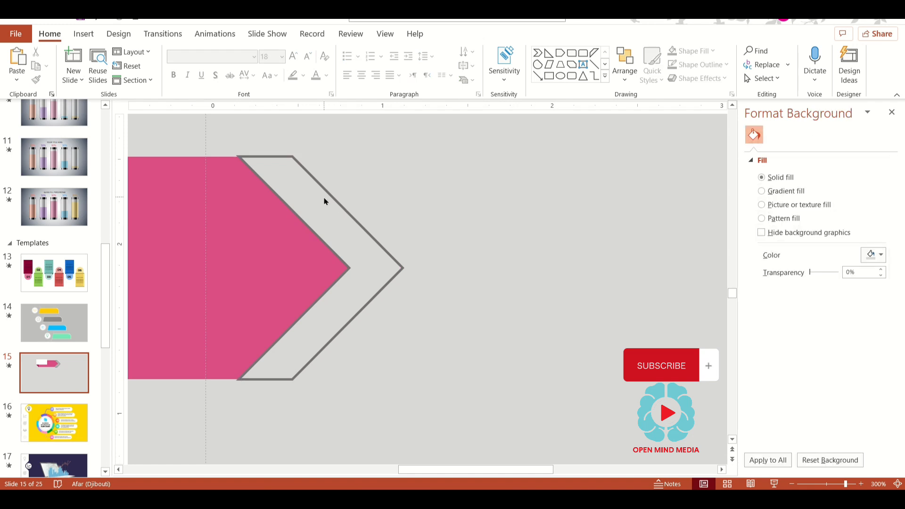
Step: Nudge the chevron down slightly and pull its lower edge up to line up with the arrow's lower edge
left_click(335, 253)
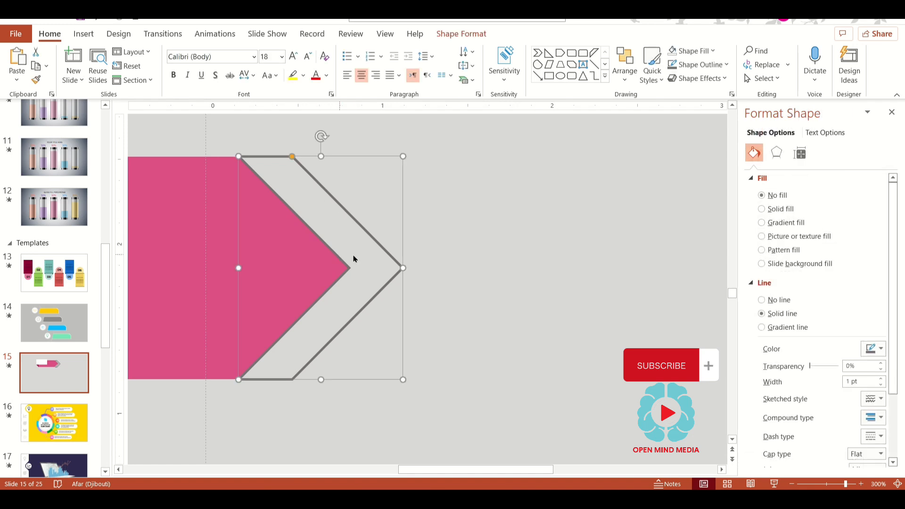
key("ctrl+Down")
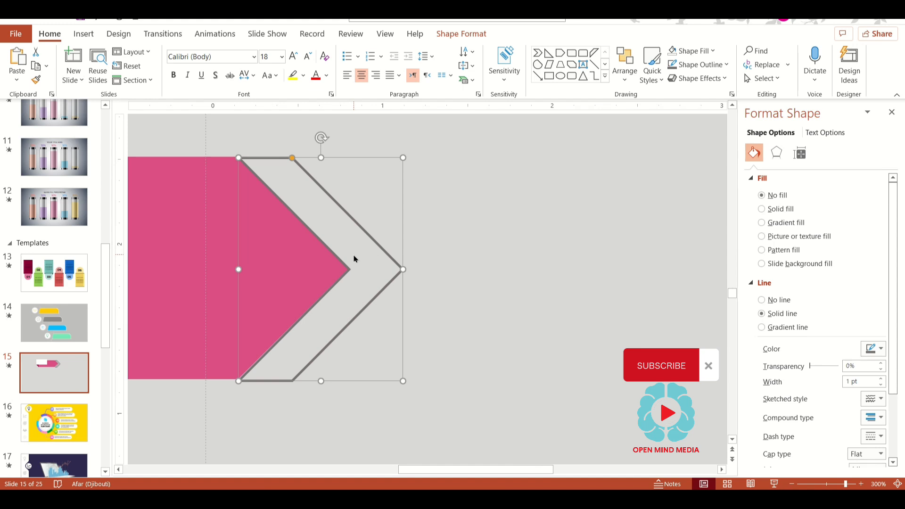
left_click(568, 298)
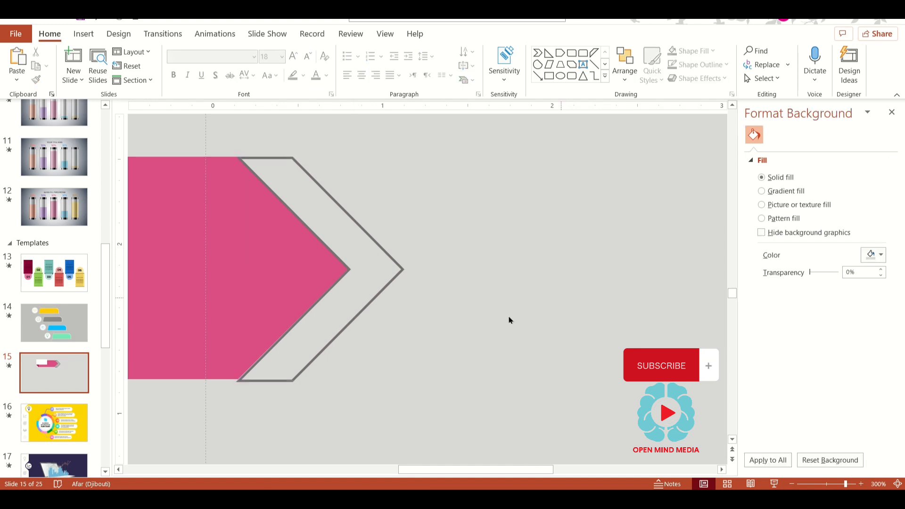
left_click(282, 383)
left_click_drag(324, 382, 320, 379)
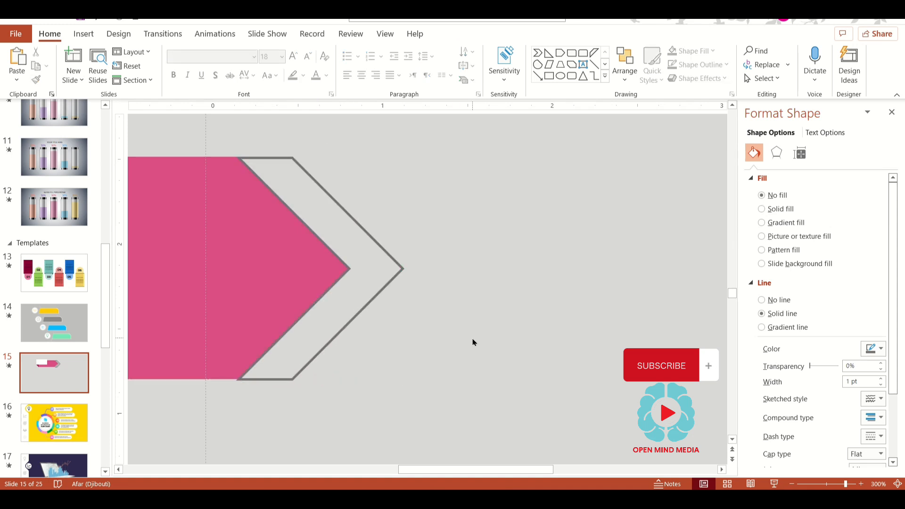
left_click(474, 338)
scroll(475, 335, "down", 3)
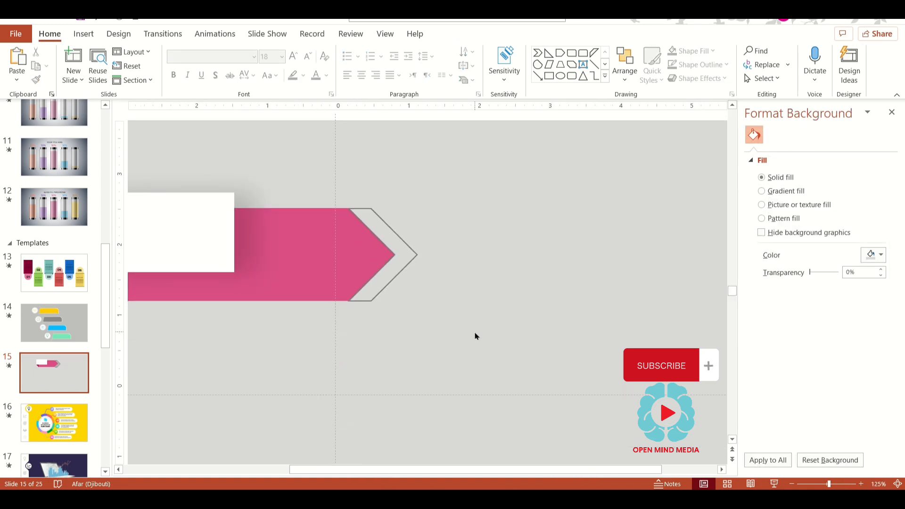
scroll(476, 336, "down", 3)
left_click(470, 221)
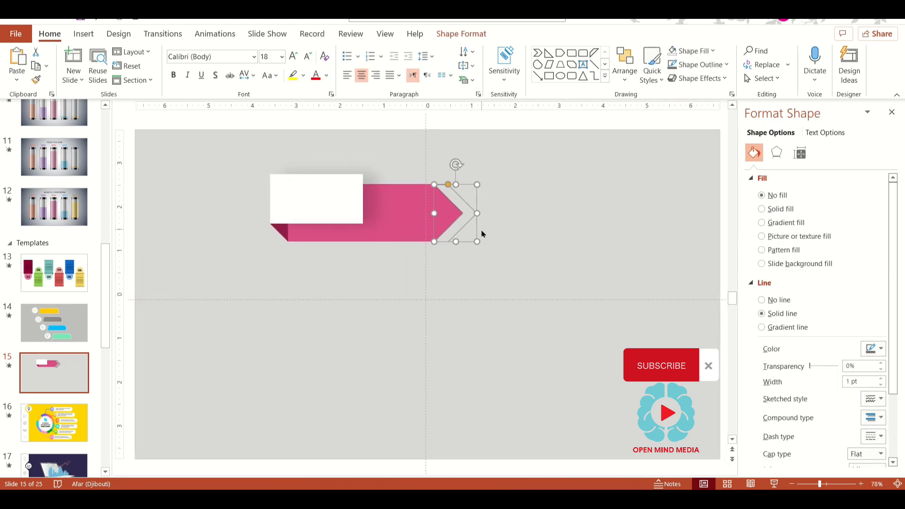
left_click(512, 248)
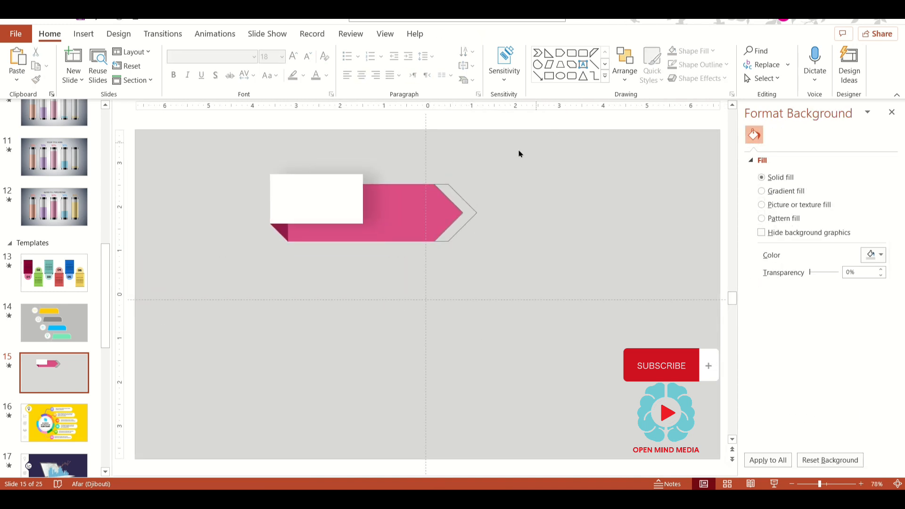
Step: Give the white rectangle a linear 180° gradient fill with a -5% brightness stop at 0% and a -15% stop at 100%
left_click(289, 201)
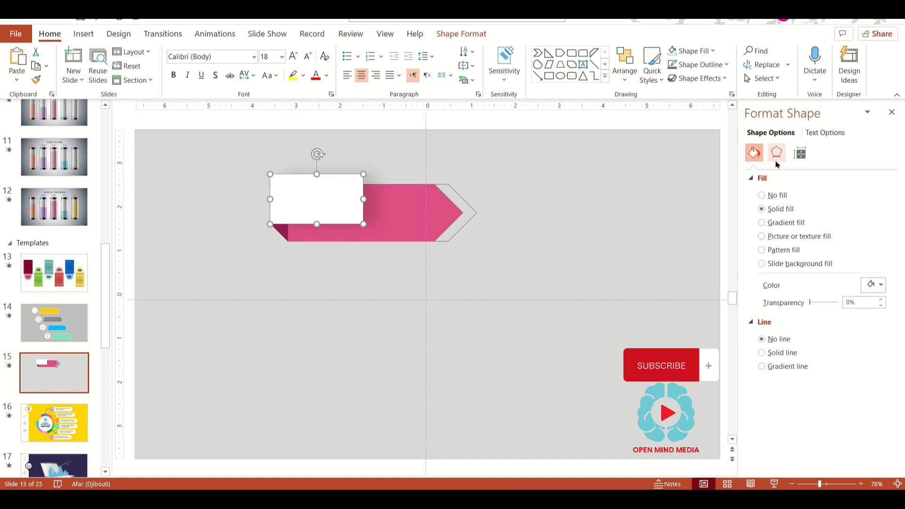
left_click(778, 229)
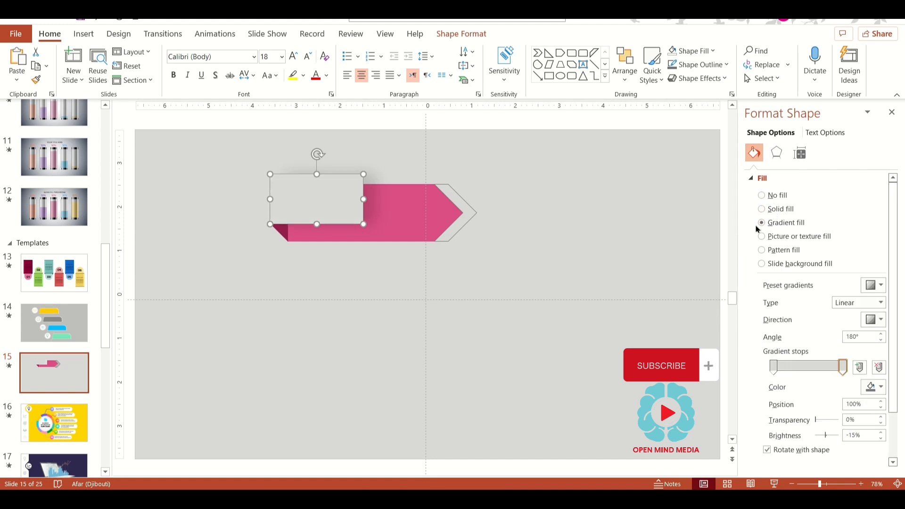
left_click(873, 387)
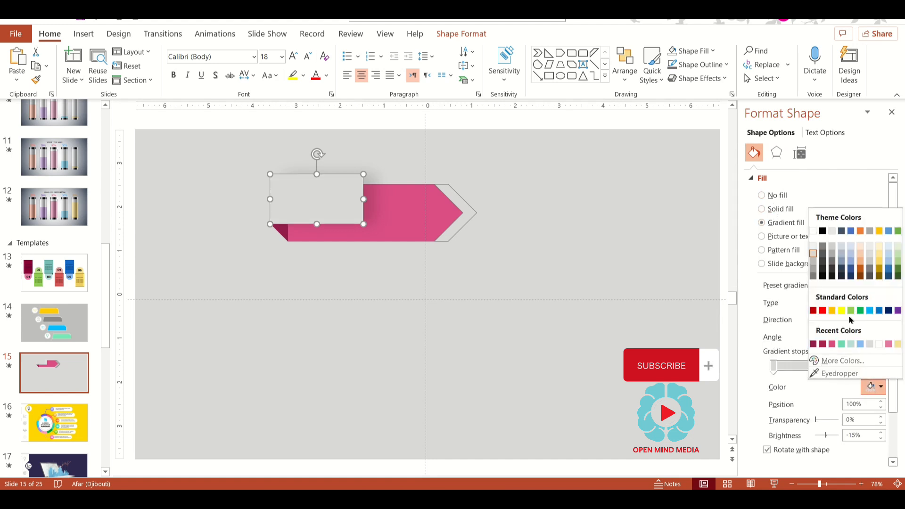
left_click(814, 250)
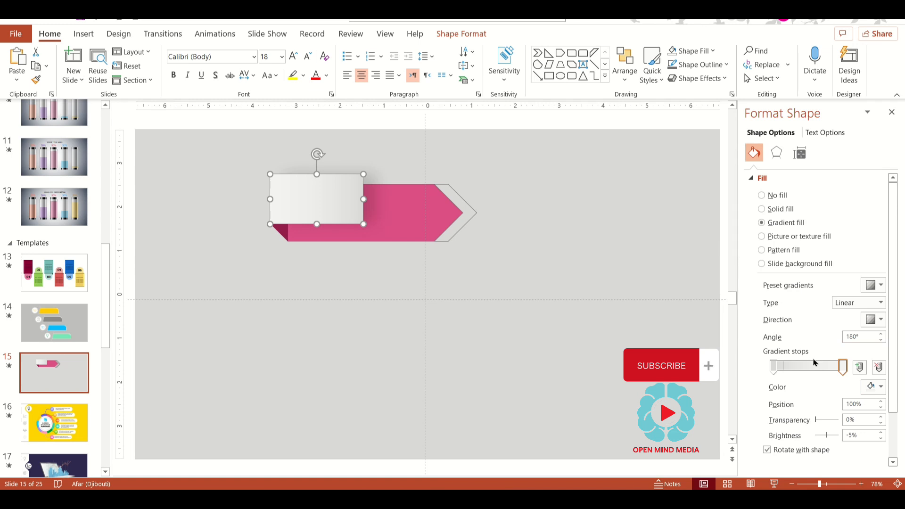
mouse_move(778, 369)
left_mouse_down()
mouse_move(825, 369)
mouse_move(773, 368)
left_mouse_up()
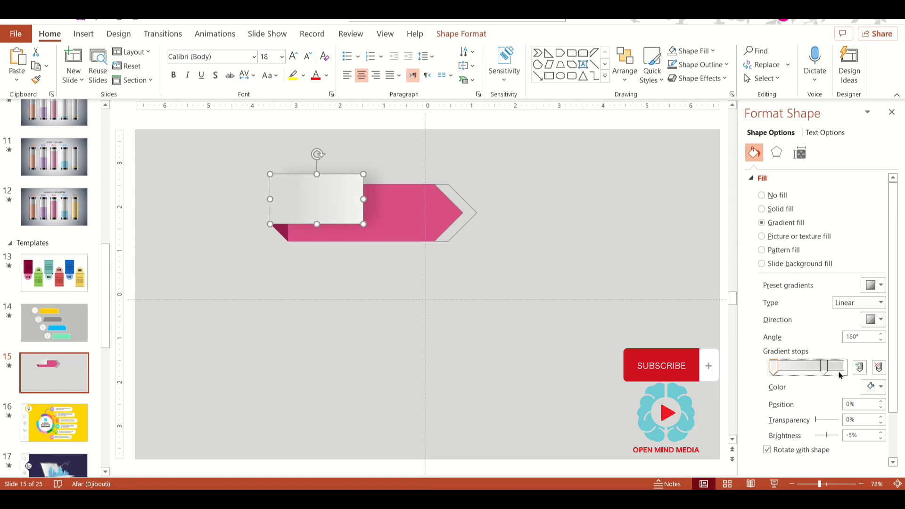
left_click(620, 354)
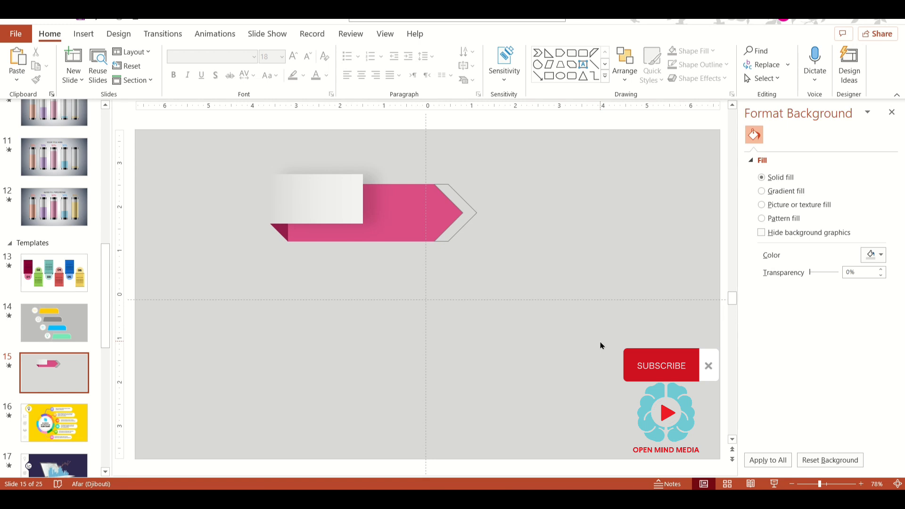
Step: Try darkening the rectangle's 0% gradient stop to -25% brightness
left_click(299, 199)
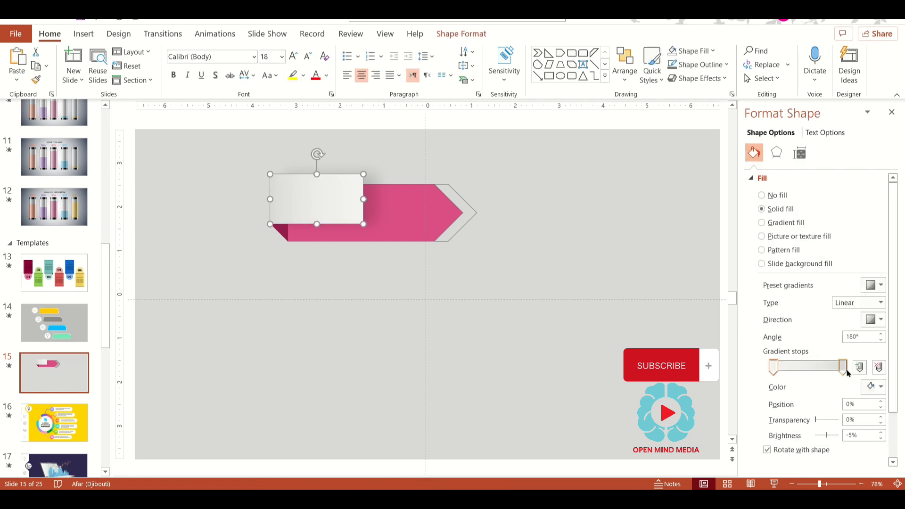
left_click(872, 387)
left_click(770, 371)
left_click(871, 386)
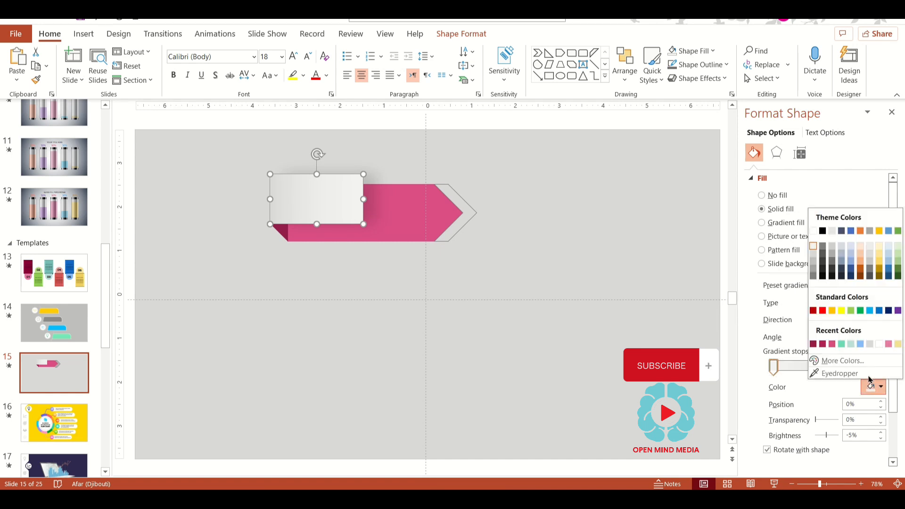
left_click(812, 265)
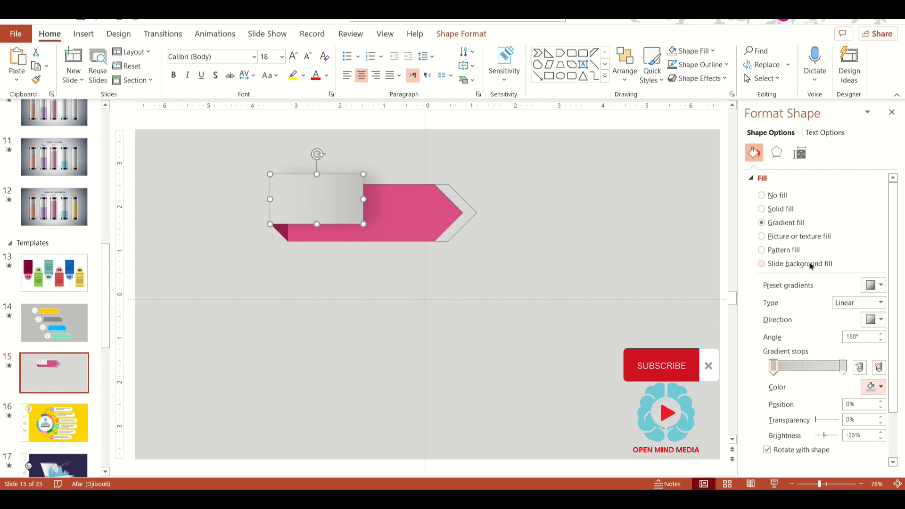
Step: Recolour the rectangle's 100% gradient stop with a darker grey to shade the side above the fold
left_click(843, 368)
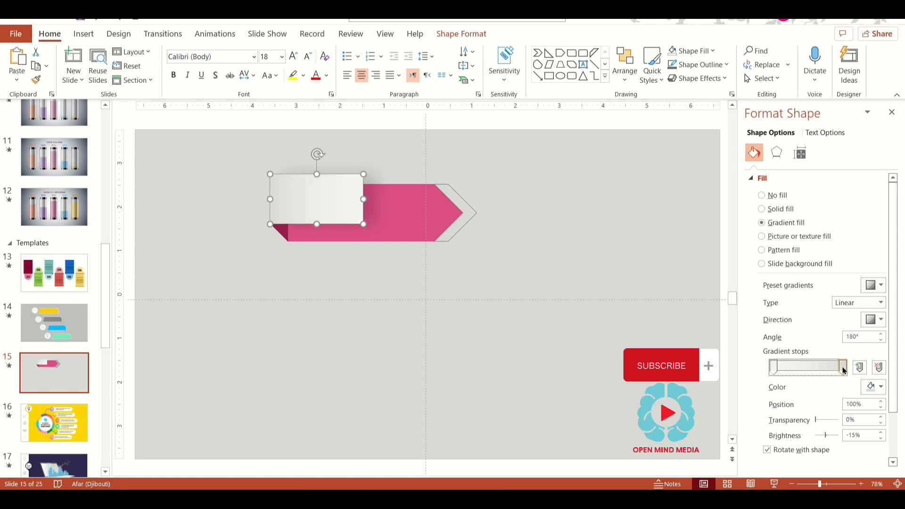
left_click(873, 387)
left_click(815, 267)
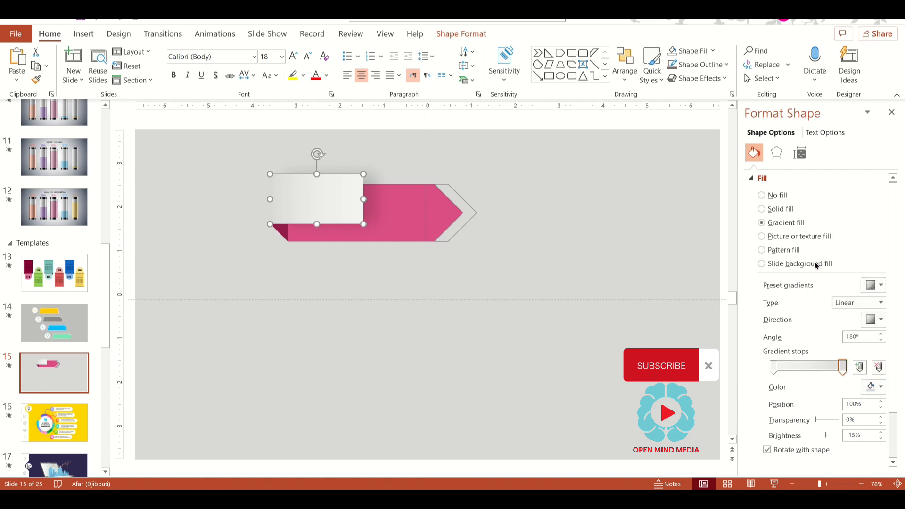
left_click(452, 319)
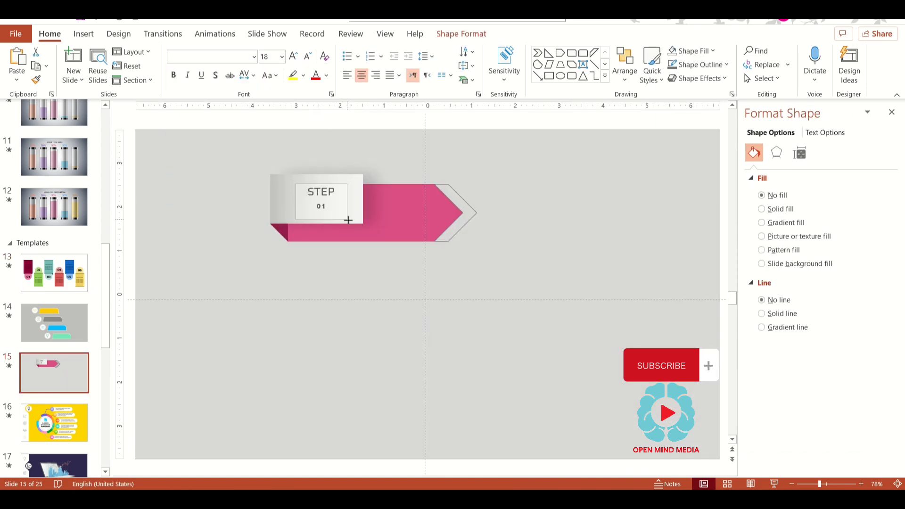
Step: Enlarge all the text of the STEP 01 label on the rectangle to size 28
left_click(320, 192)
key("ctrl+a")
key("ctrl+shift+period")
key("ctrl+shift+period")
key("ctrl+shift+period")
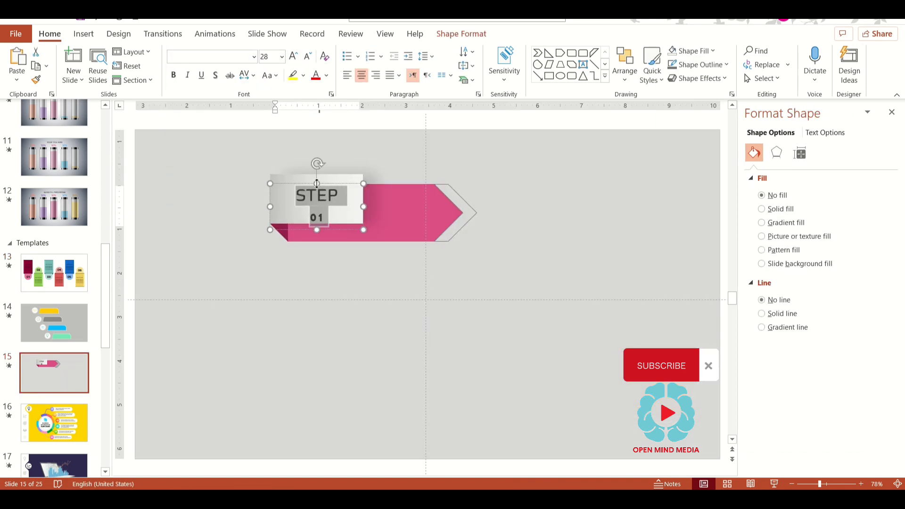